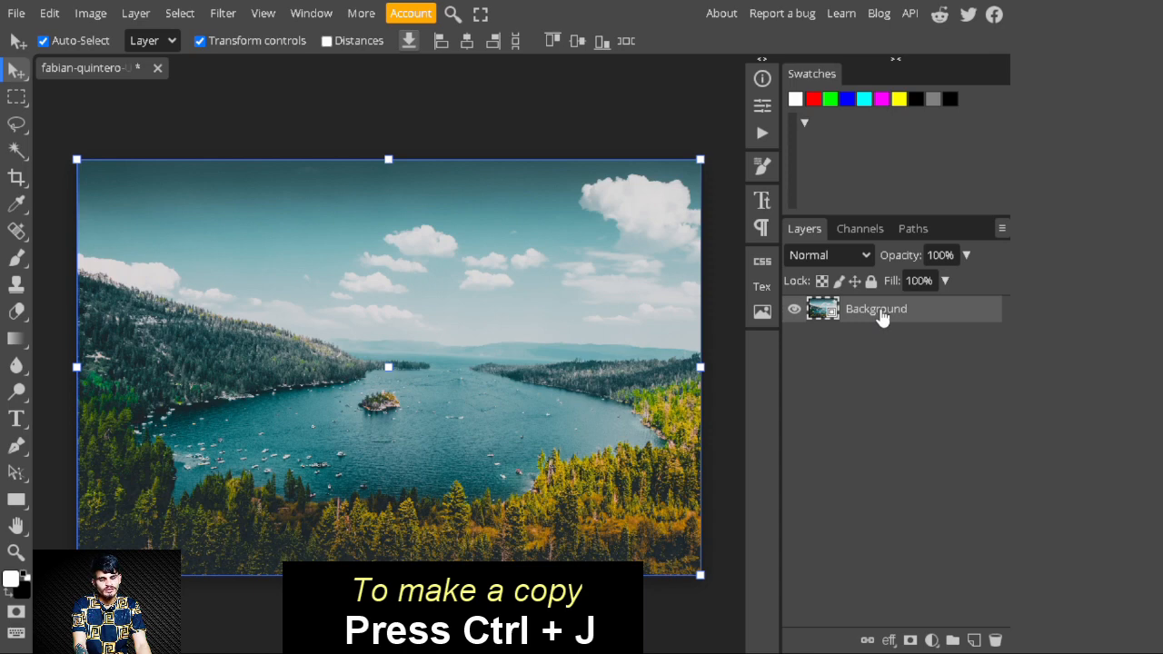
Step: Duplicate the Background layer twice and rename the first copy, Layer 1, as crystal ball 1
key(ctrl+j)
key(ctrl+j)
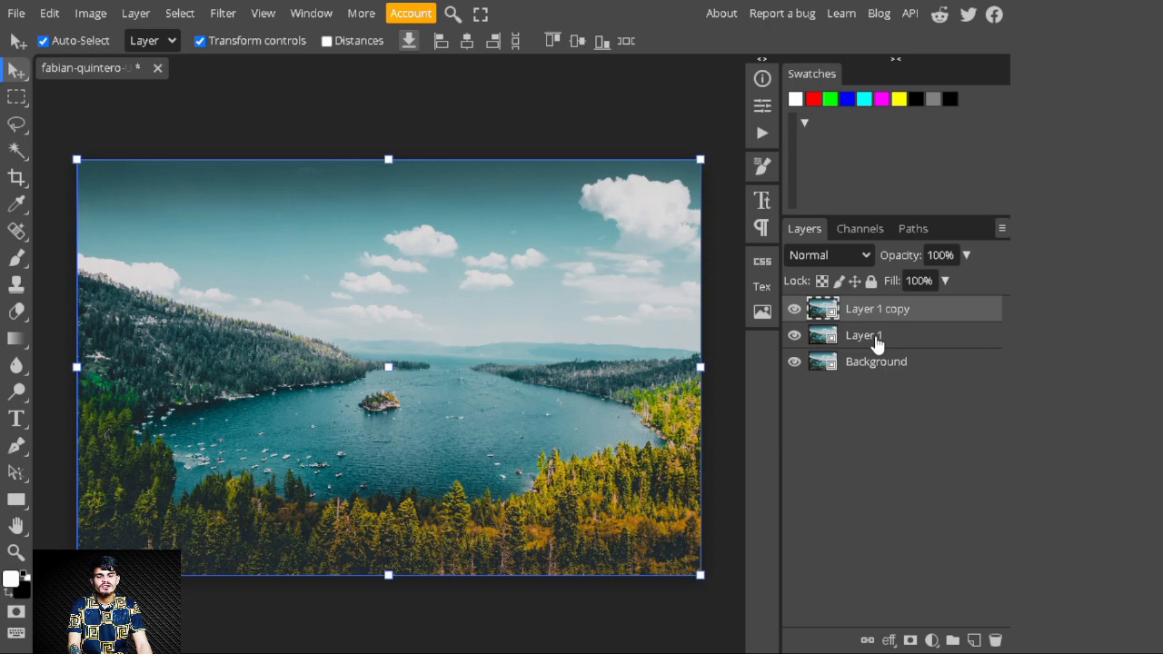
double_click(870, 336)
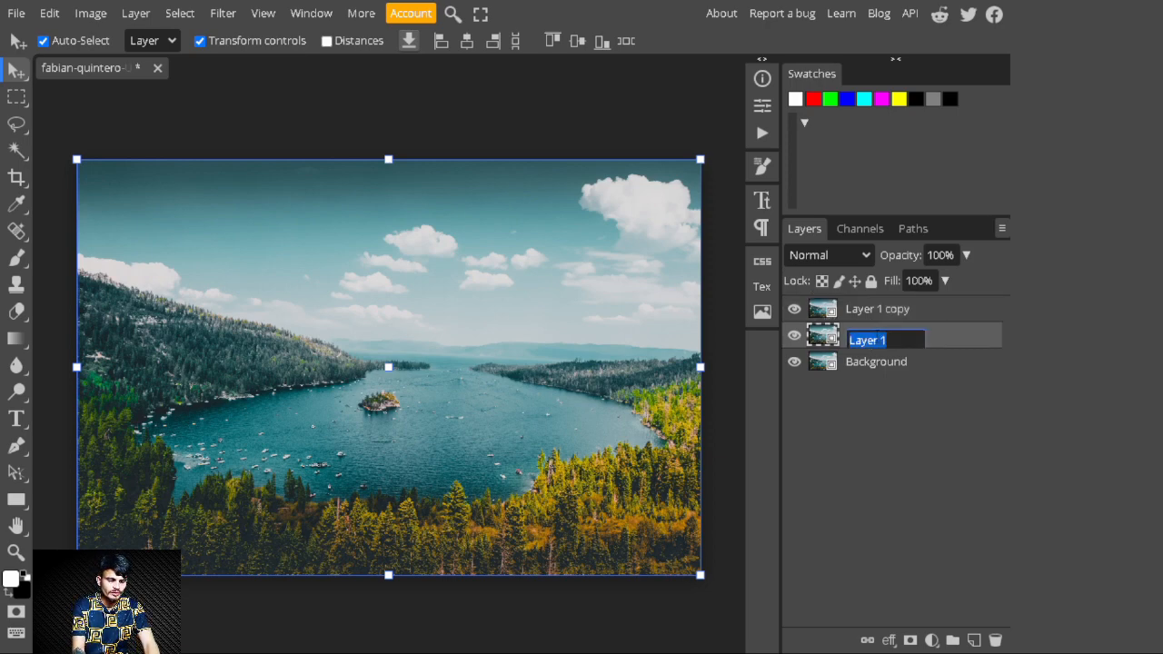
text(crystal ball 1)
key(Return)
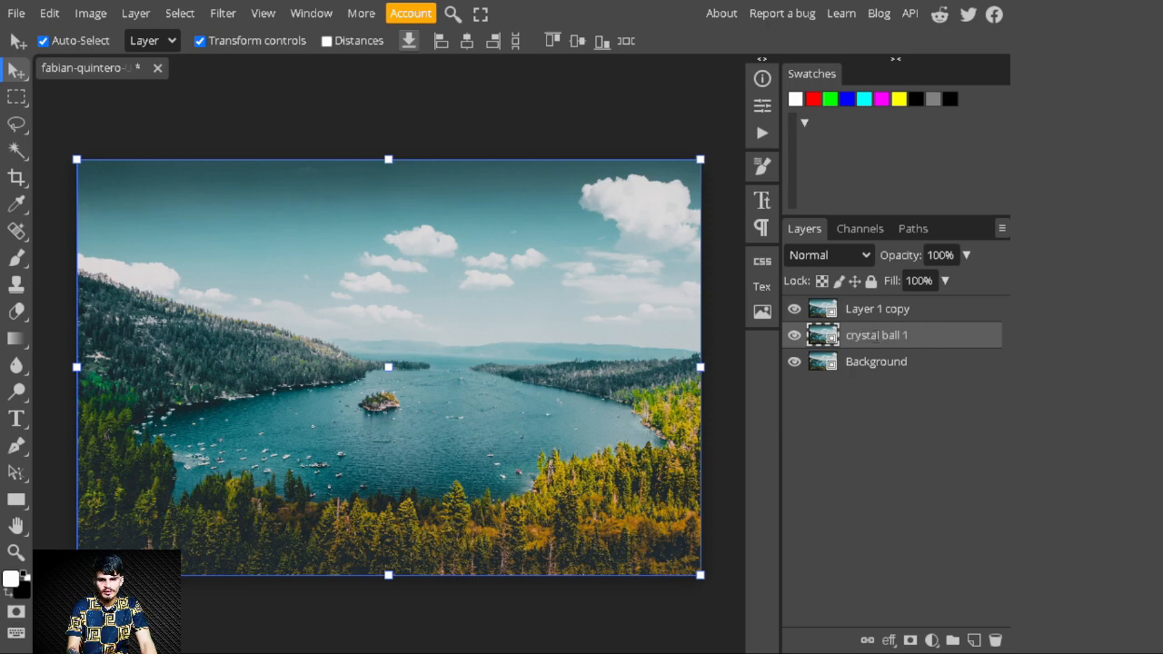
Step: Rename the topmost layer copy as crystal ball 2 and hide it, with crystal ball 1 as the active layer
double_click(877, 309)
text(cry)
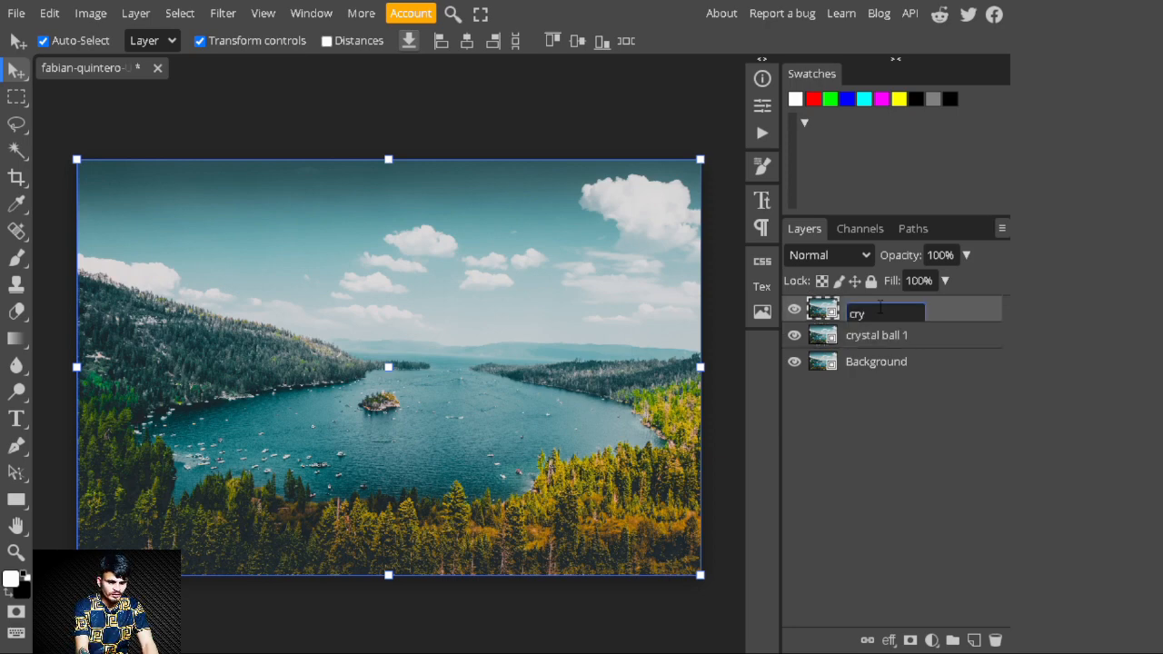
text(stal)
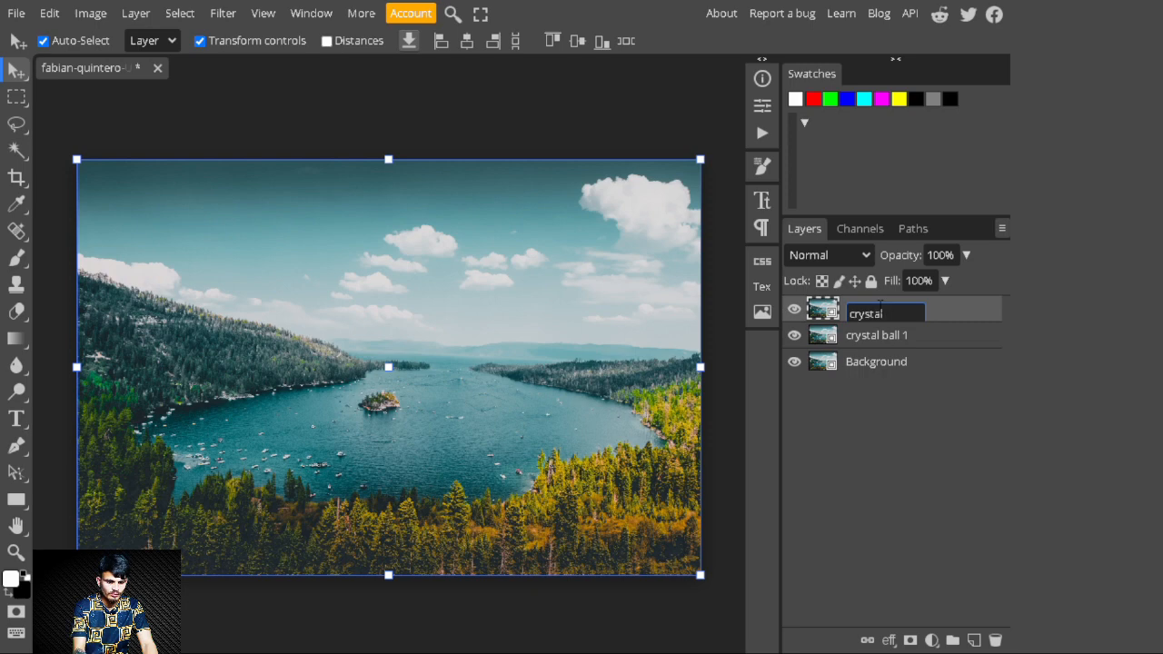
text( ball 2)
click(881, 336)
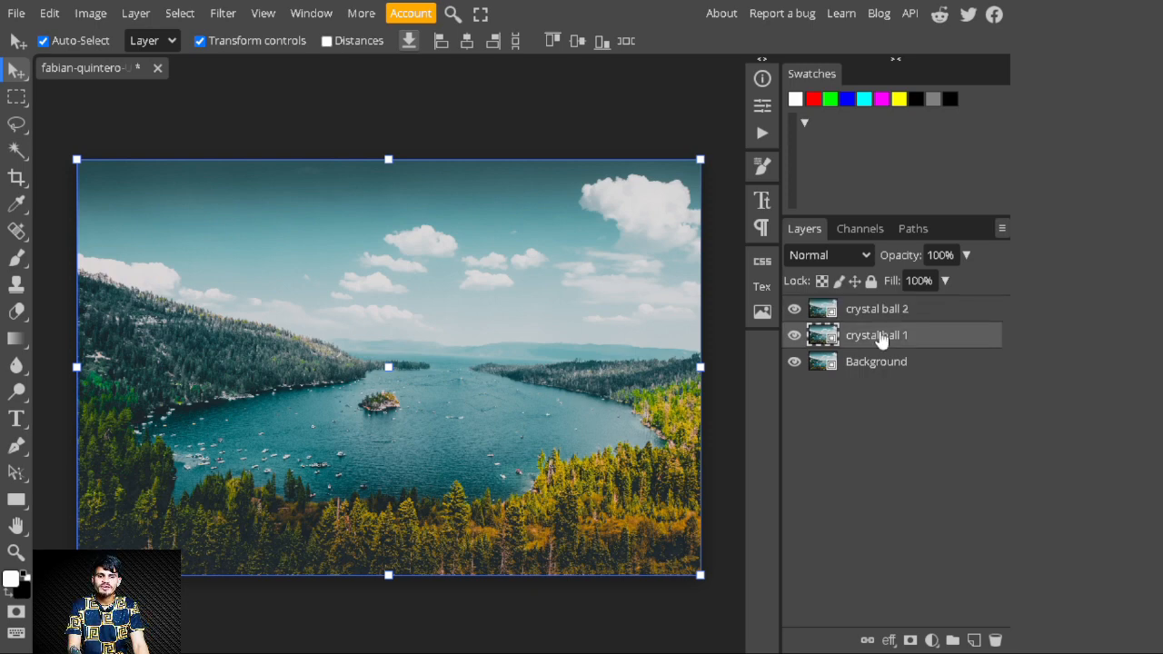
click(793, 310)
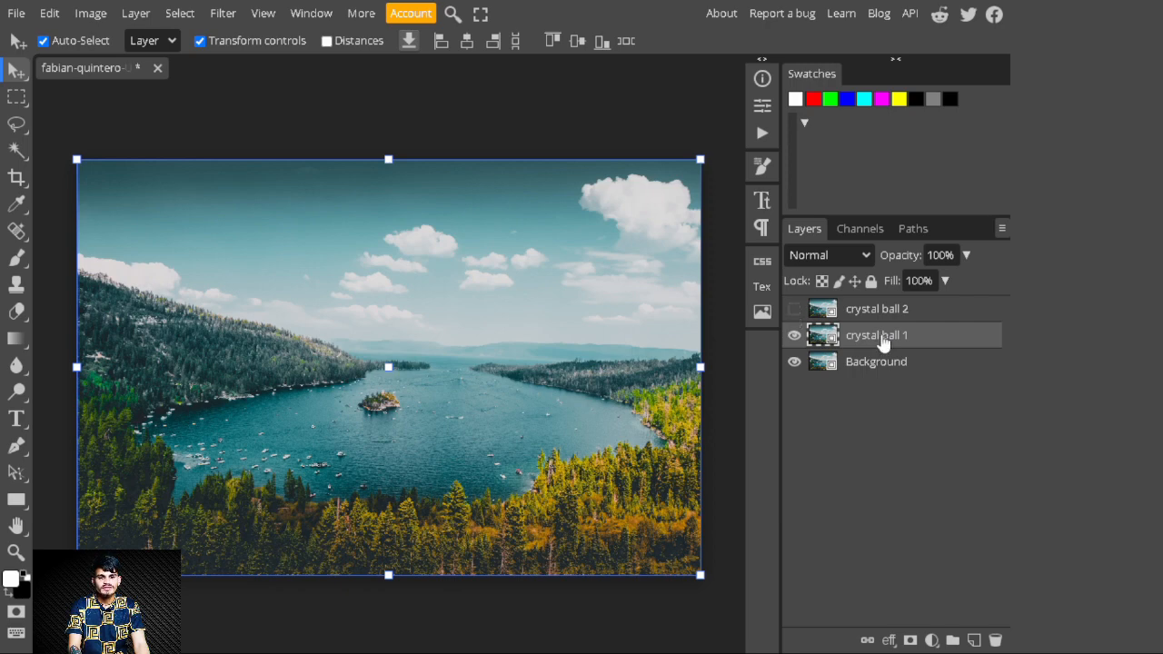
Step: Draw a circular selection around the island and part of the sky using Ellipse Select with a fixed 1:1 ratio
click(18, 102)
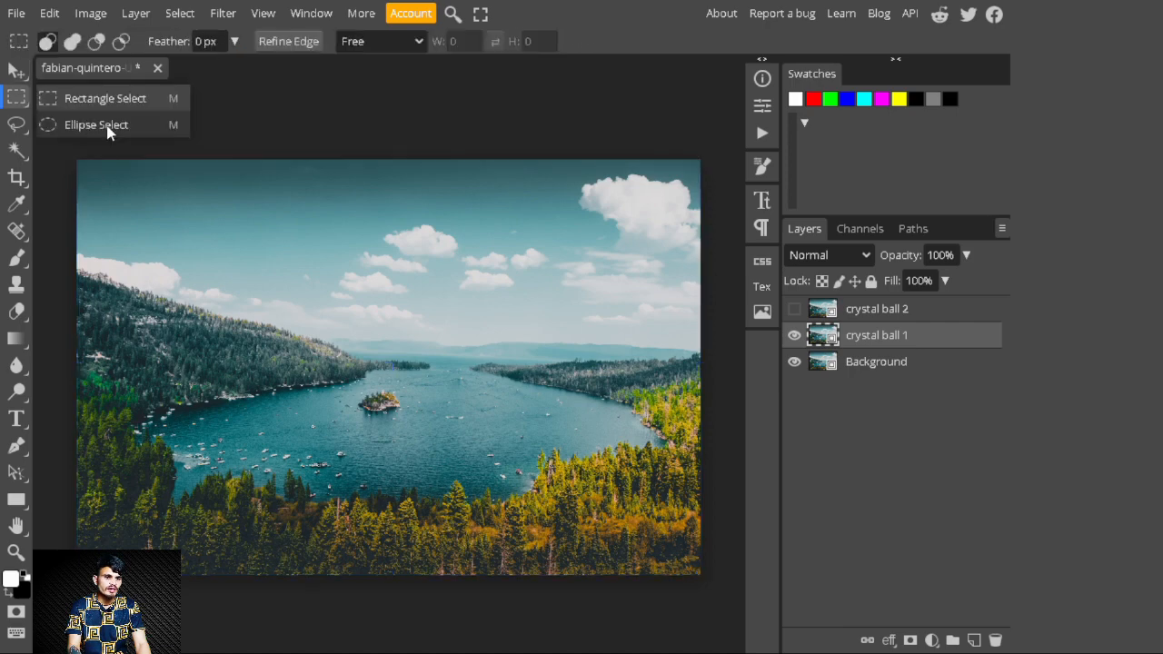
click(108, 129)
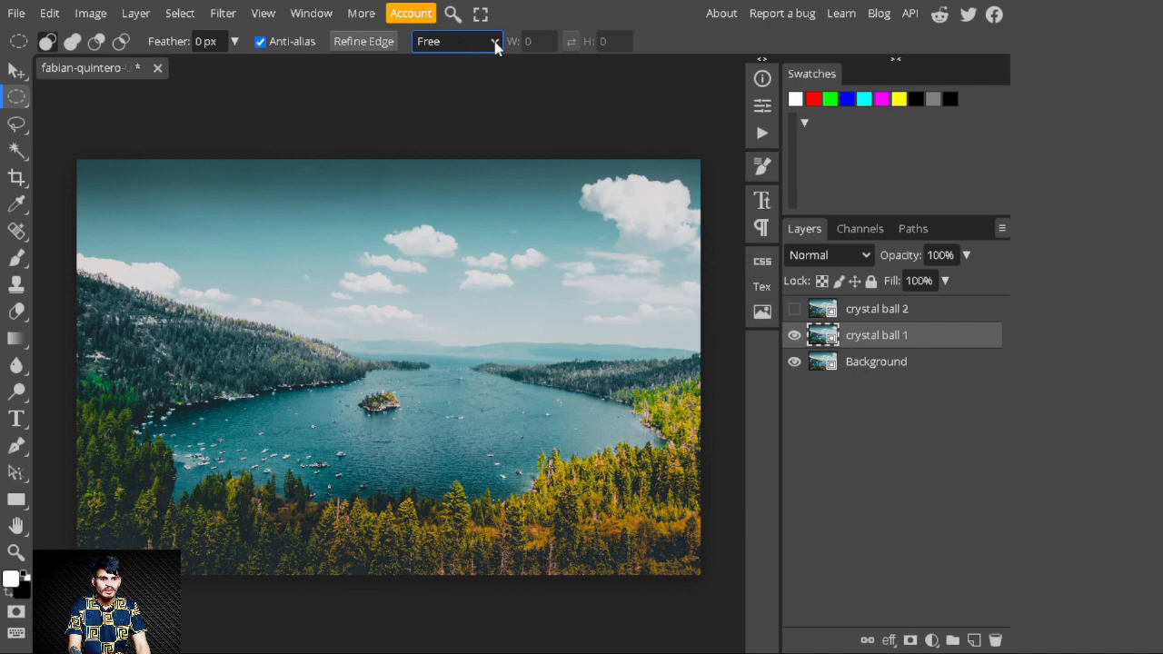
click(496, 43)
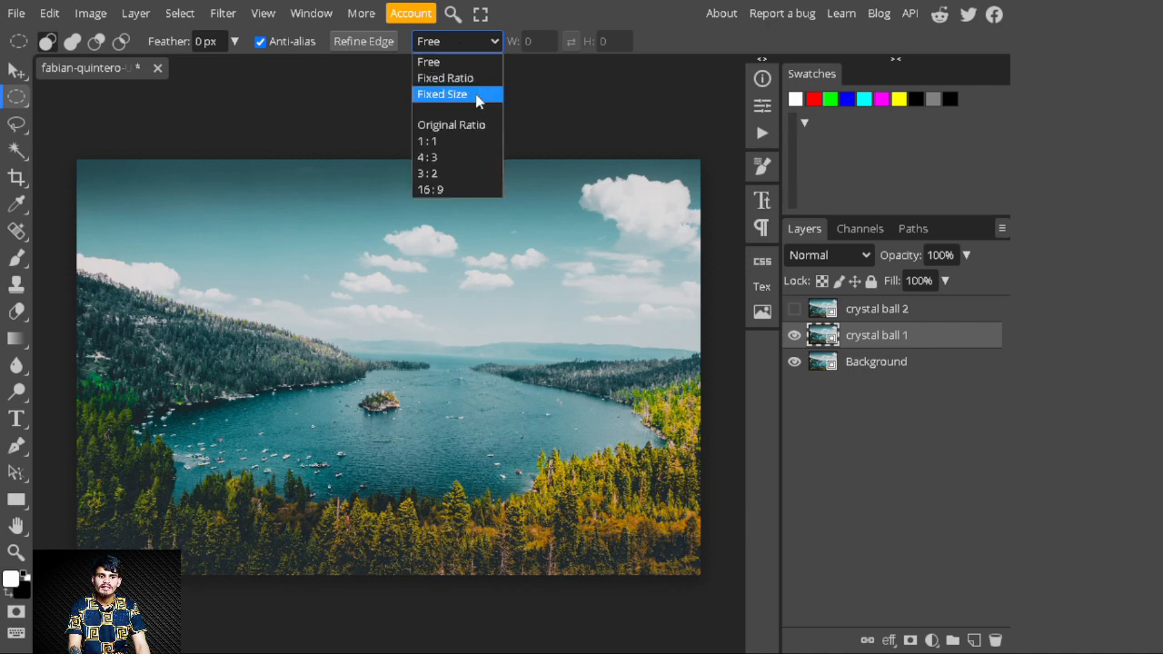
click(473, 79)
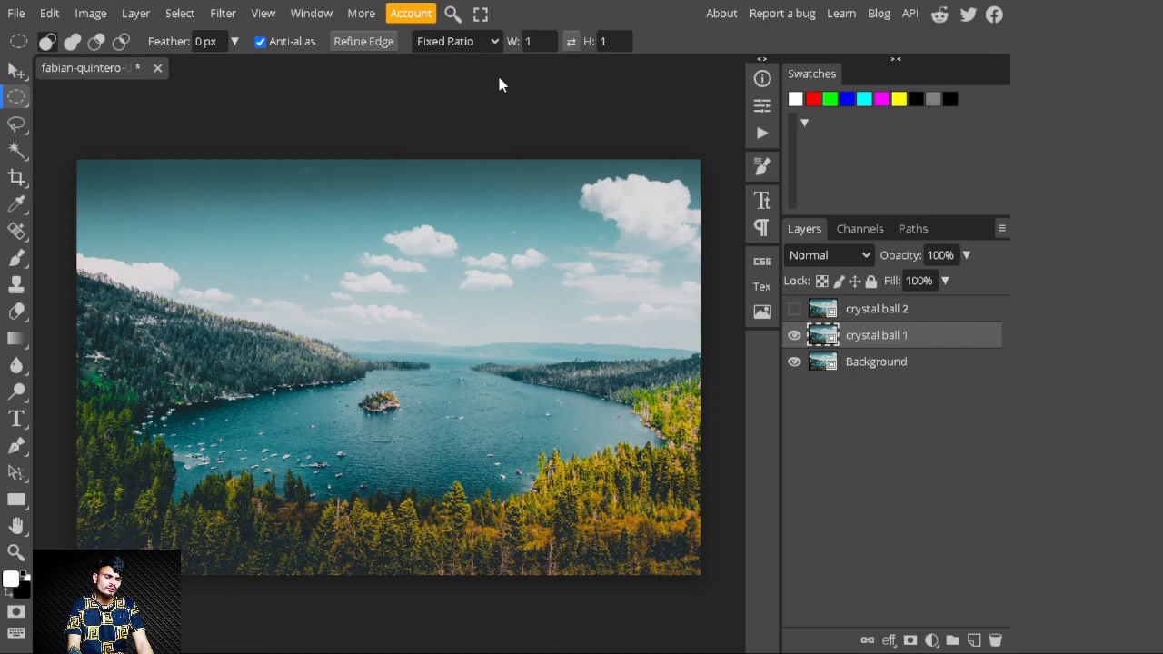
key(shift)
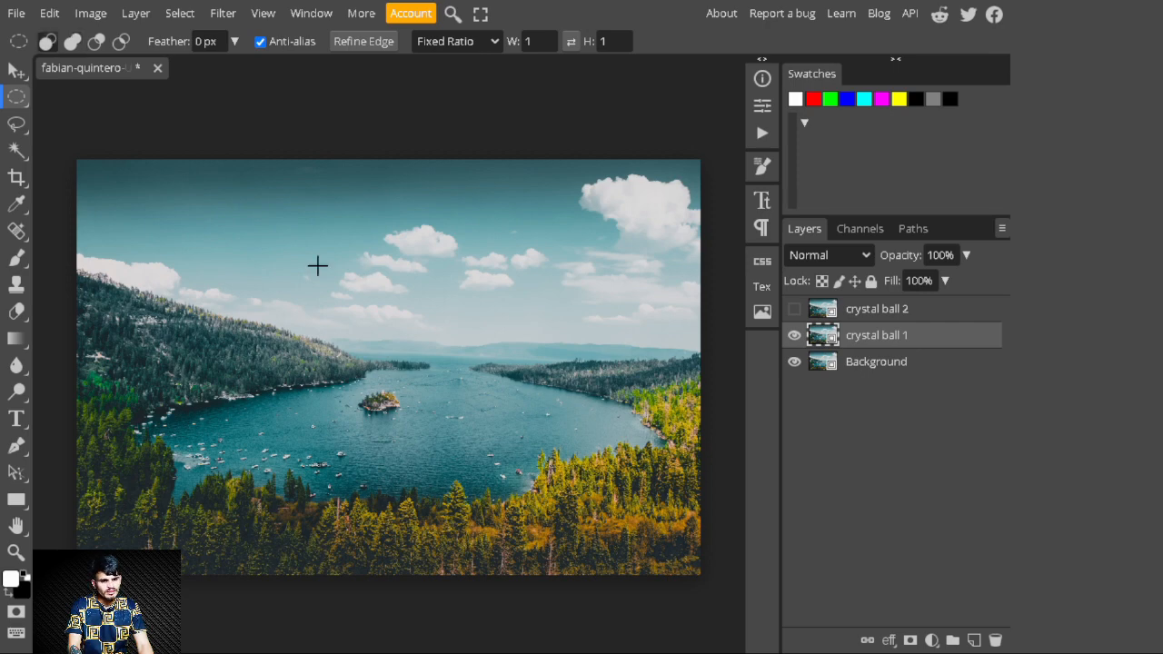
drag(302, 264, 493, 470)
Step: Centre the circular selection horizontally and vertically on the canvas
drag(414, 360, 407, 367)
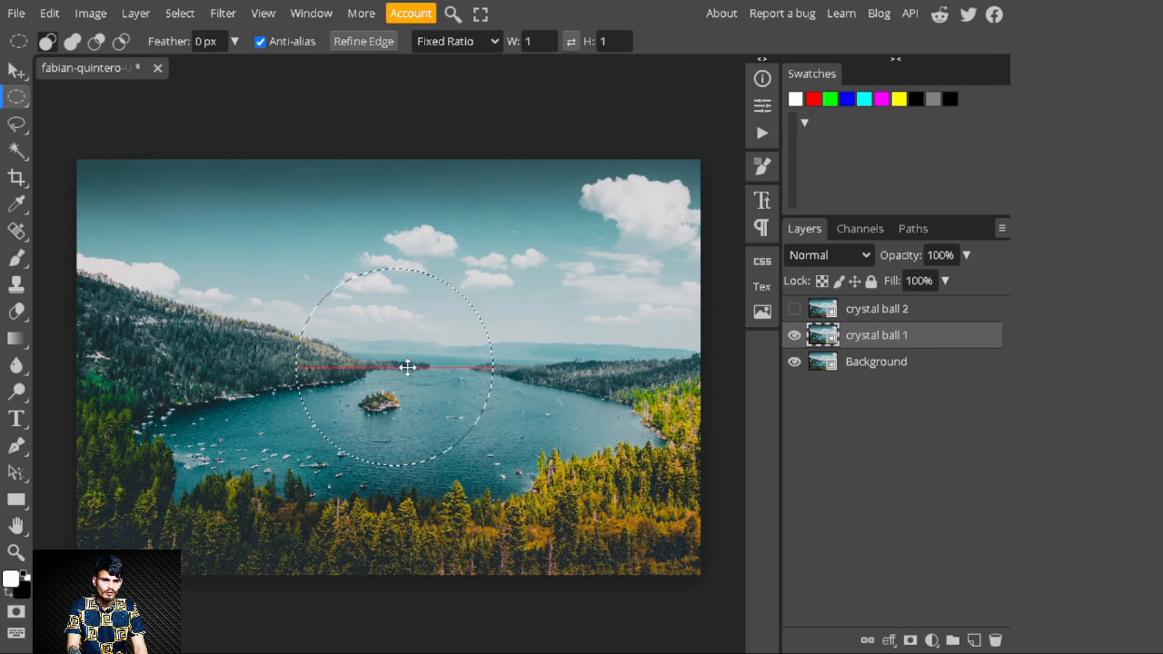
drag(407, 367, 403, 368)
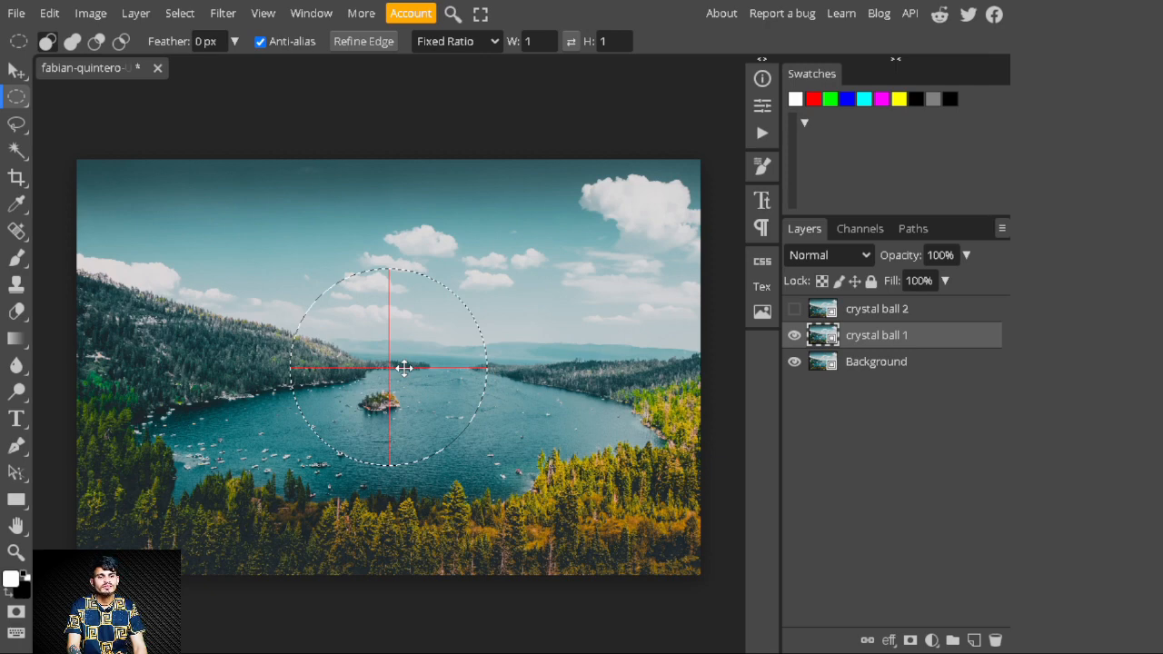
drag(403, 368, 403, 368)
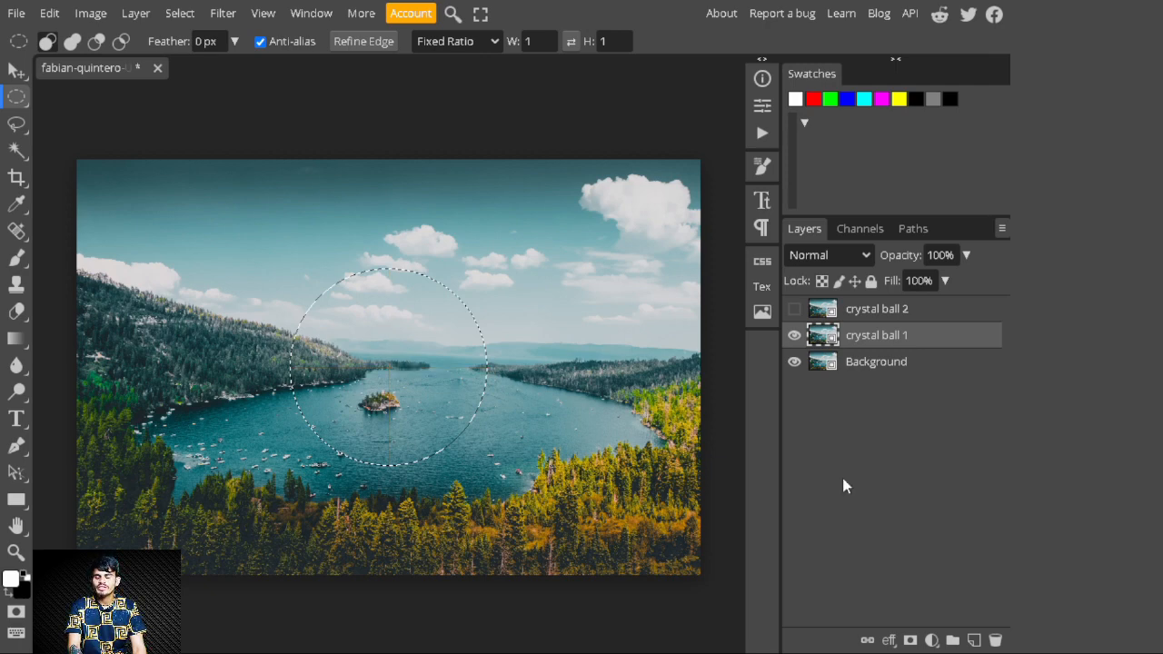
Step: Mask the crystal ball 1 layer with the circular selection and check the cutout with the Background layer briefly hidden
click(909, 643)
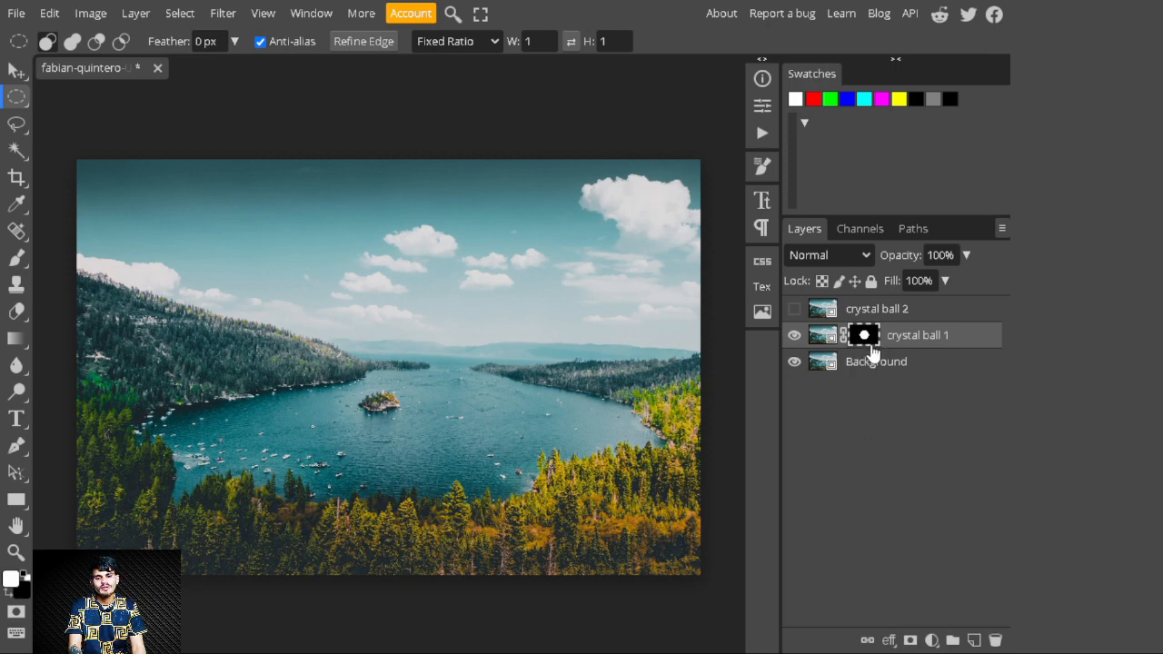
click(794, 364)
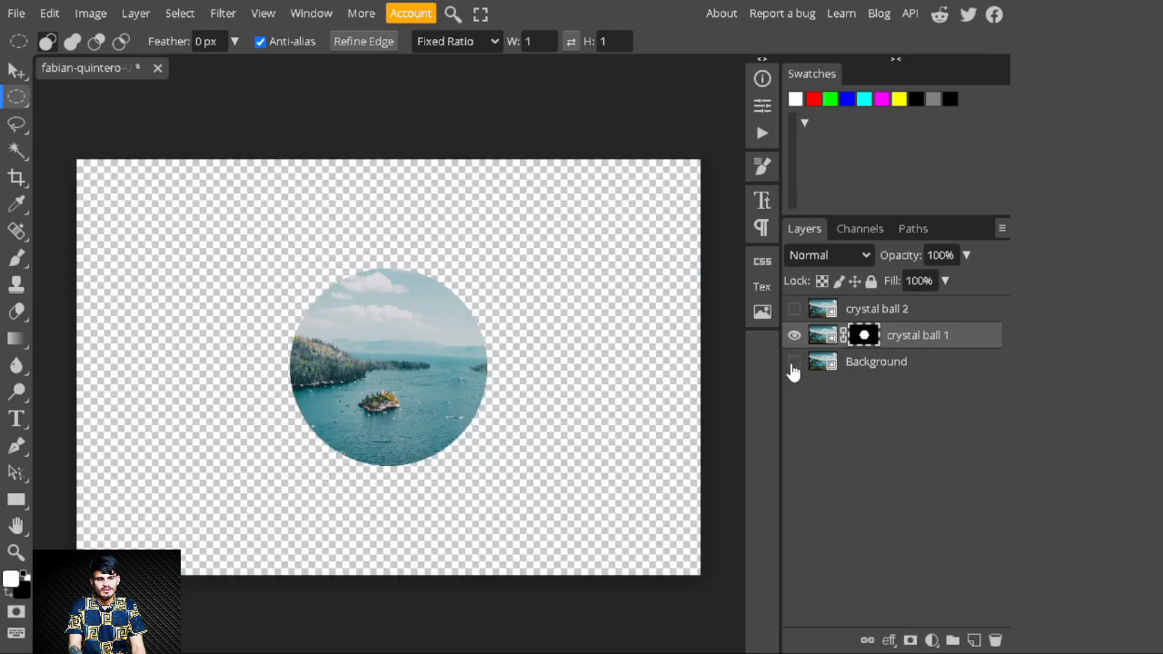
click(794, 363)
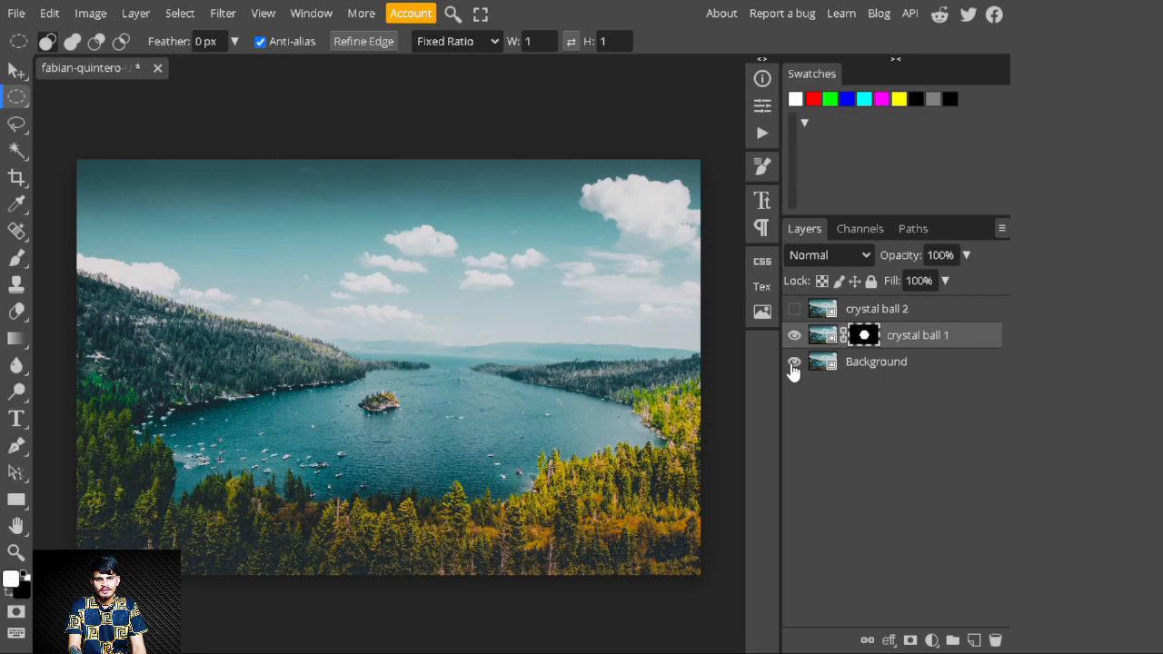
Step: Apply a Spherize filter with amount 100 to the unhidden crystal ball 2 layer and clip it to crystal ball 1
click(893, 311)
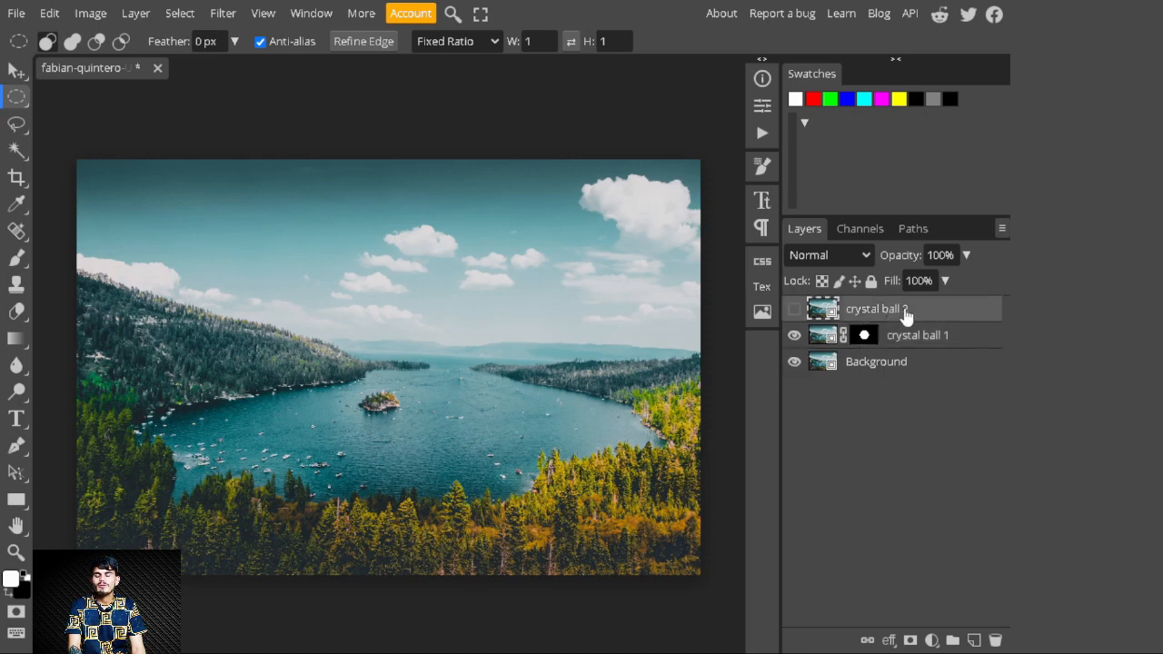
click(795, 314)
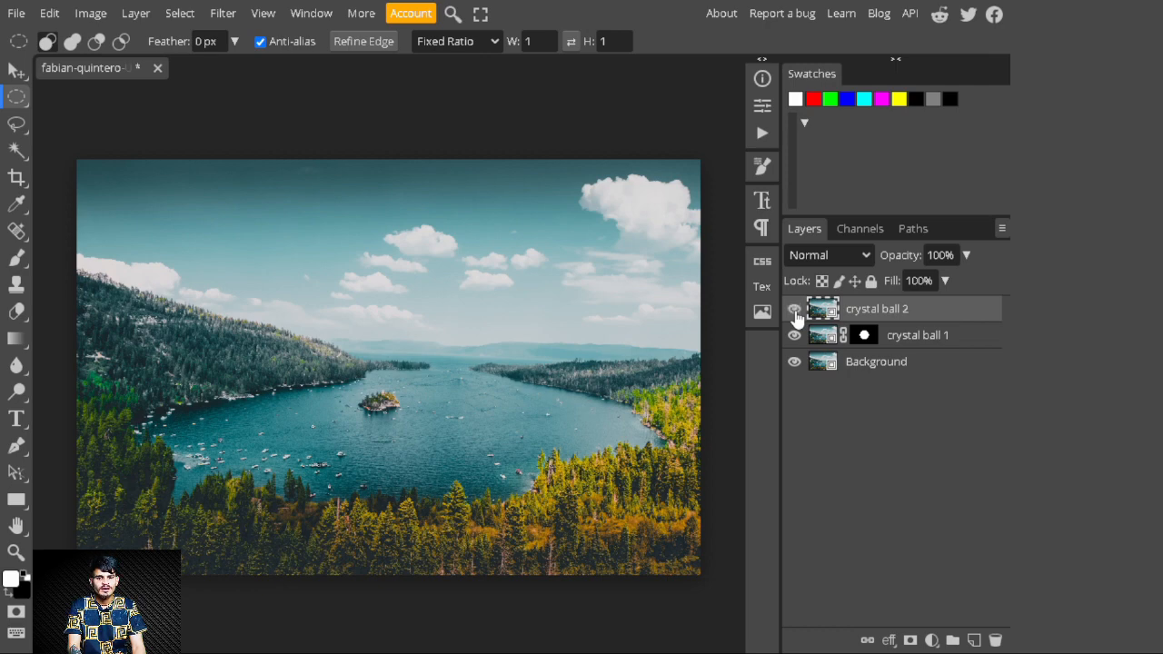
click(223, 14)
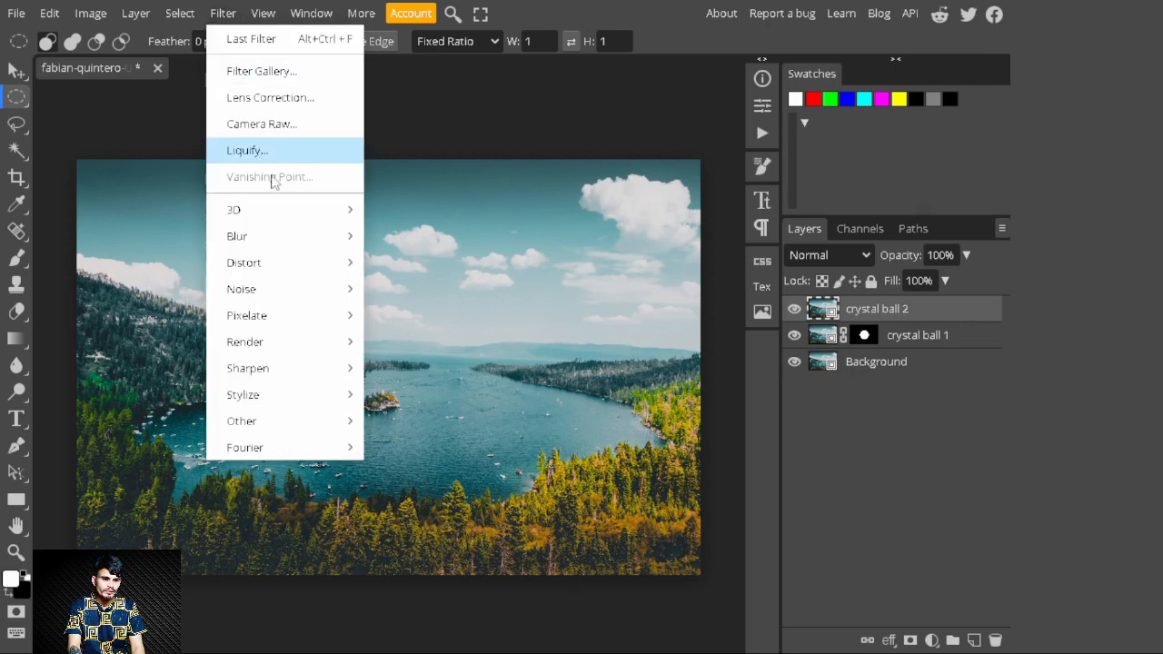
mouse_move(281, 262)
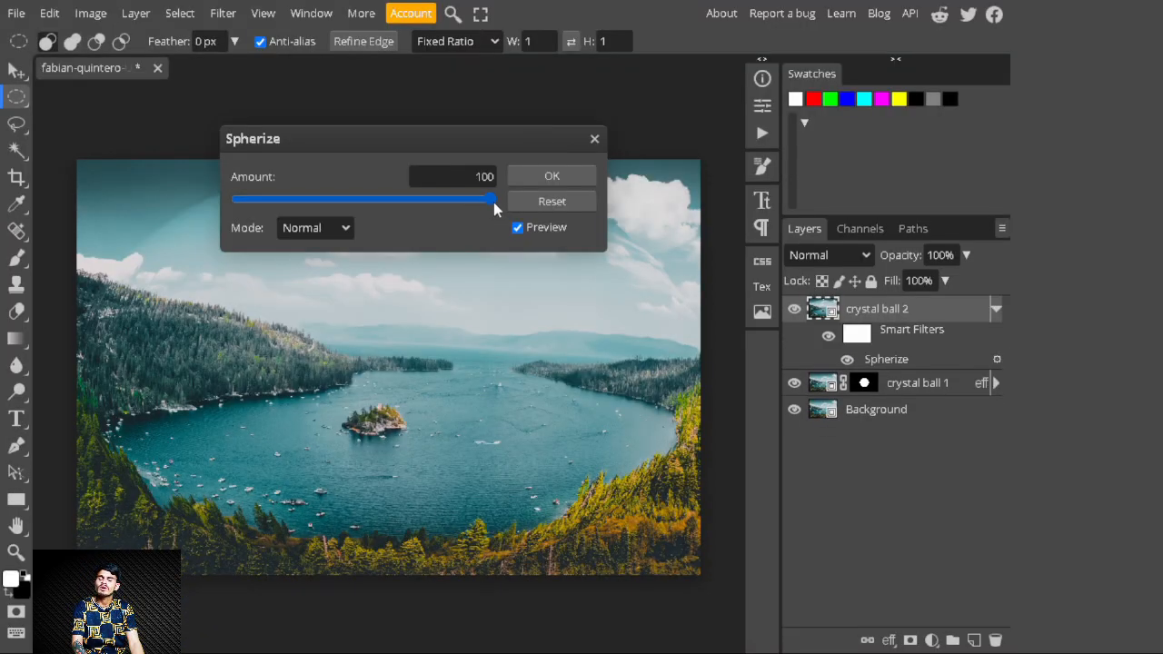
click(550, 177)
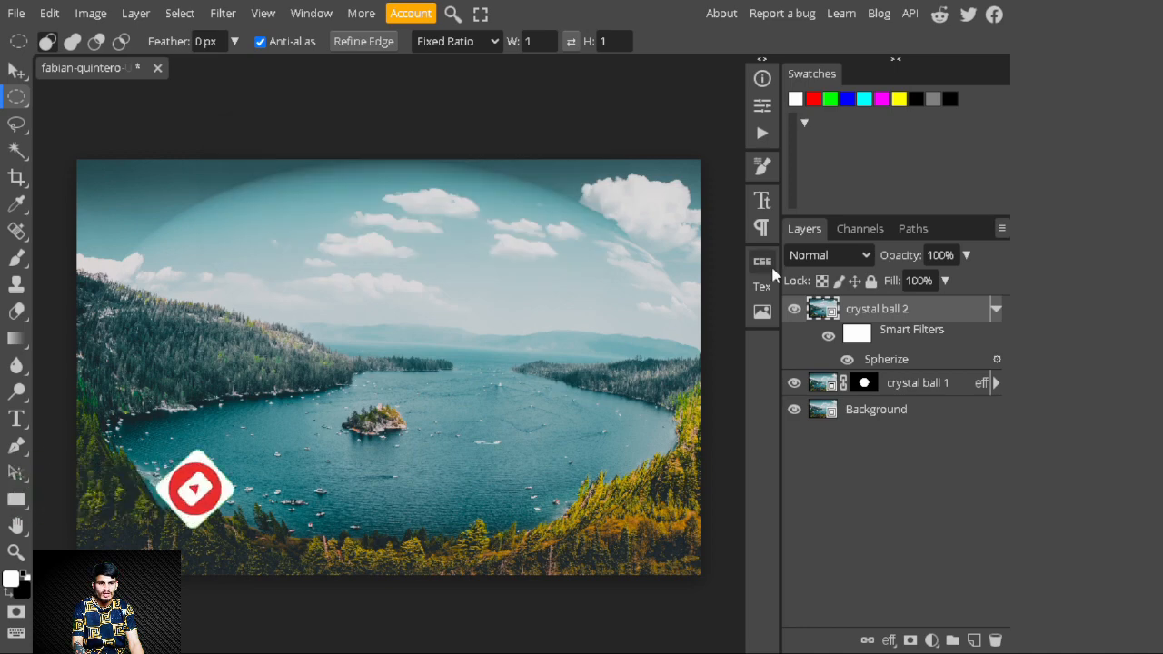
right_click(906, 312)
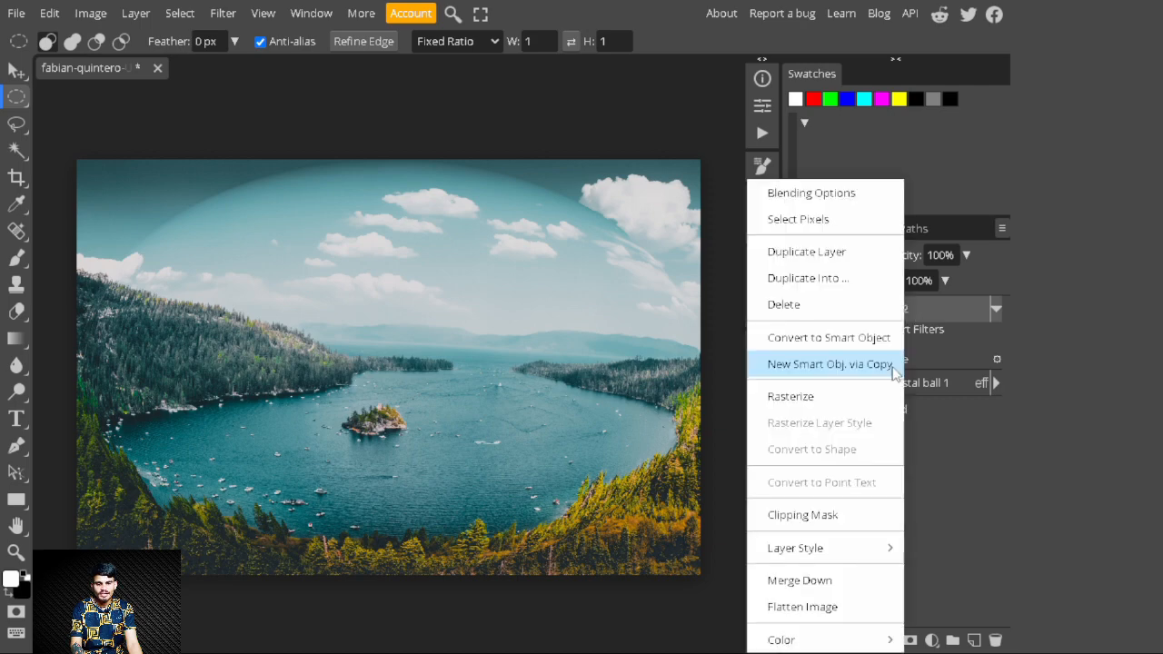
click(828, 516)
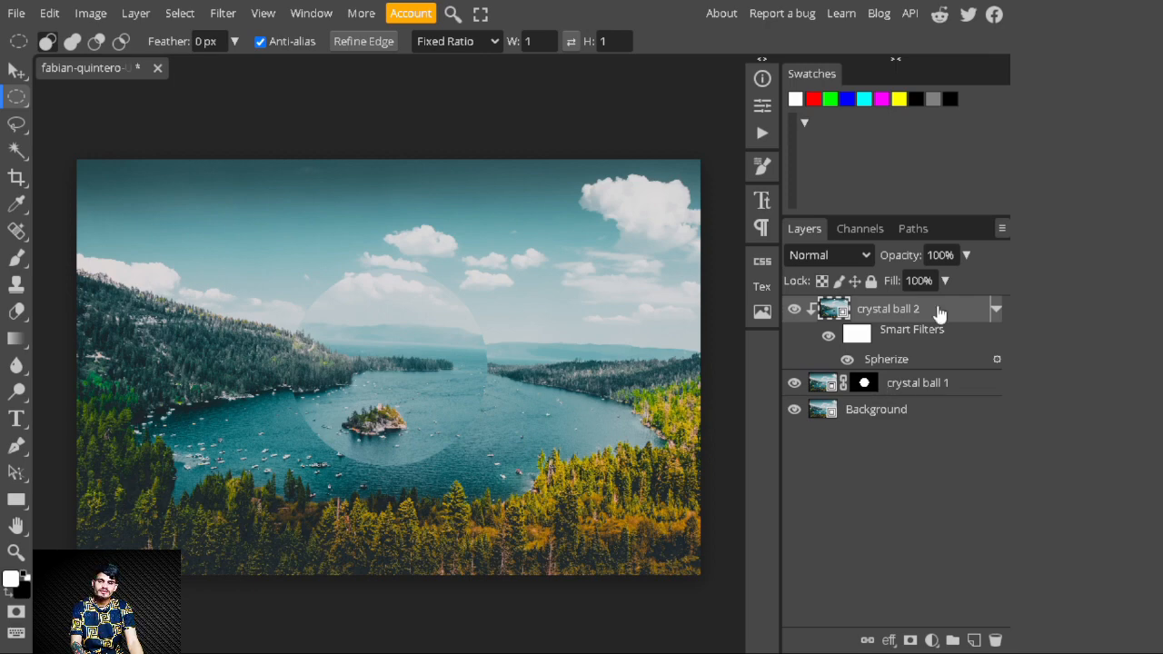
Step: Add an Inner Glow to the crystal ball 1 layer with spread 23% and size 200 px
click(932, 389)
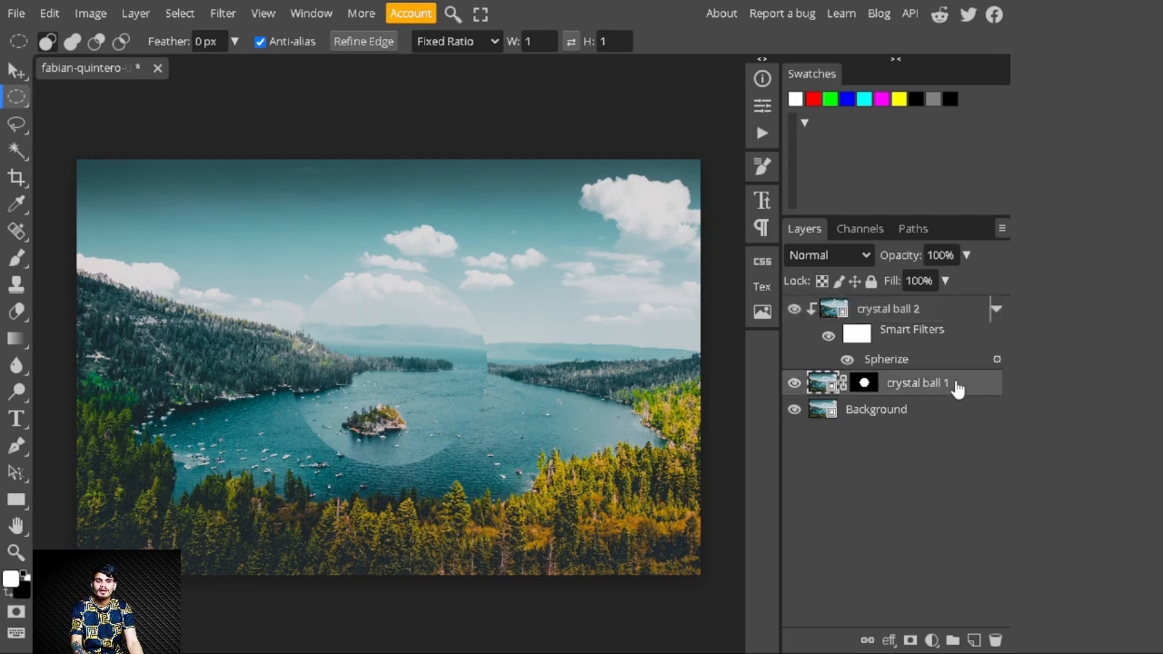
double_click(954, 383)
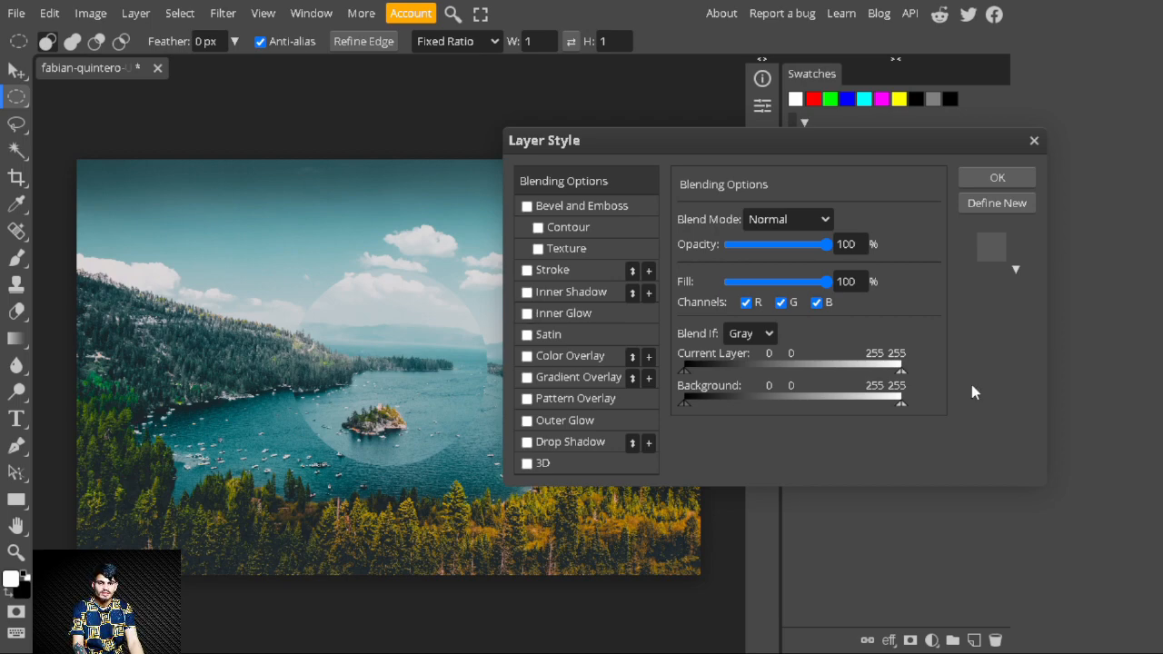
click(527, 314)
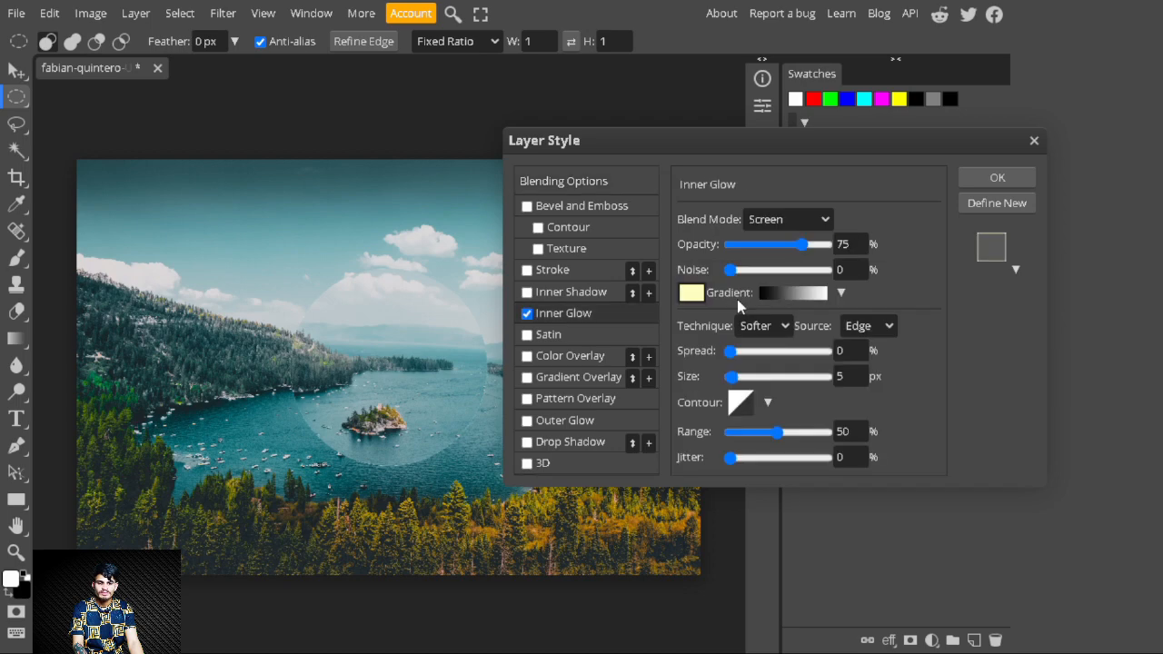
click(752, 352)
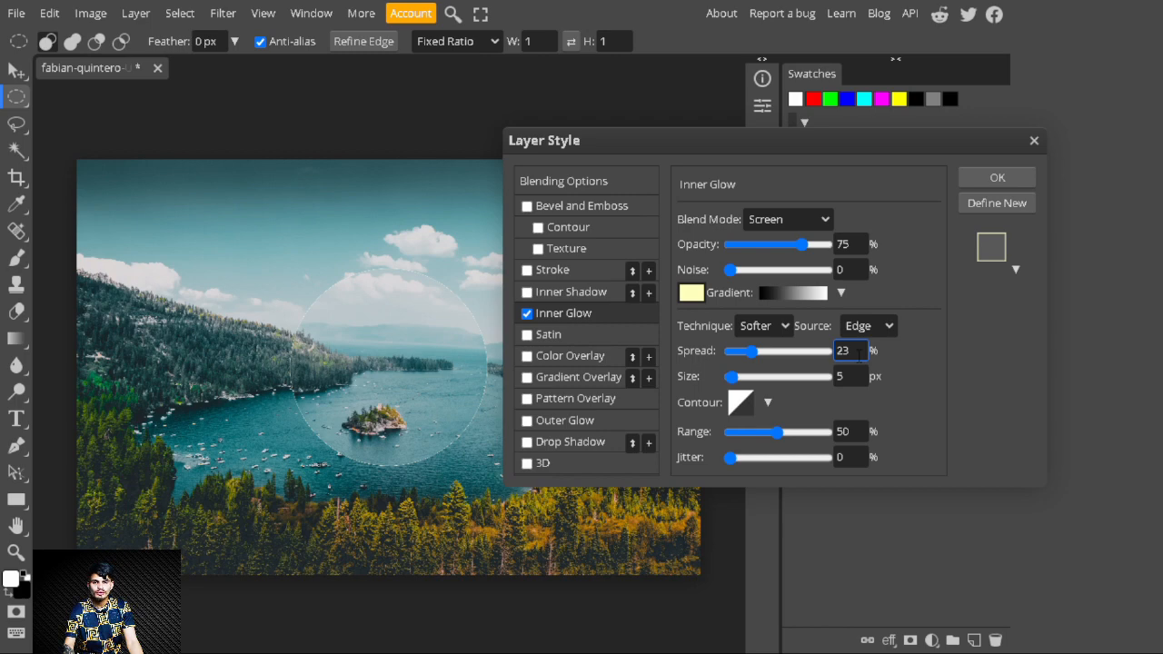
key(Tab)
text(200)
click(480, 13)
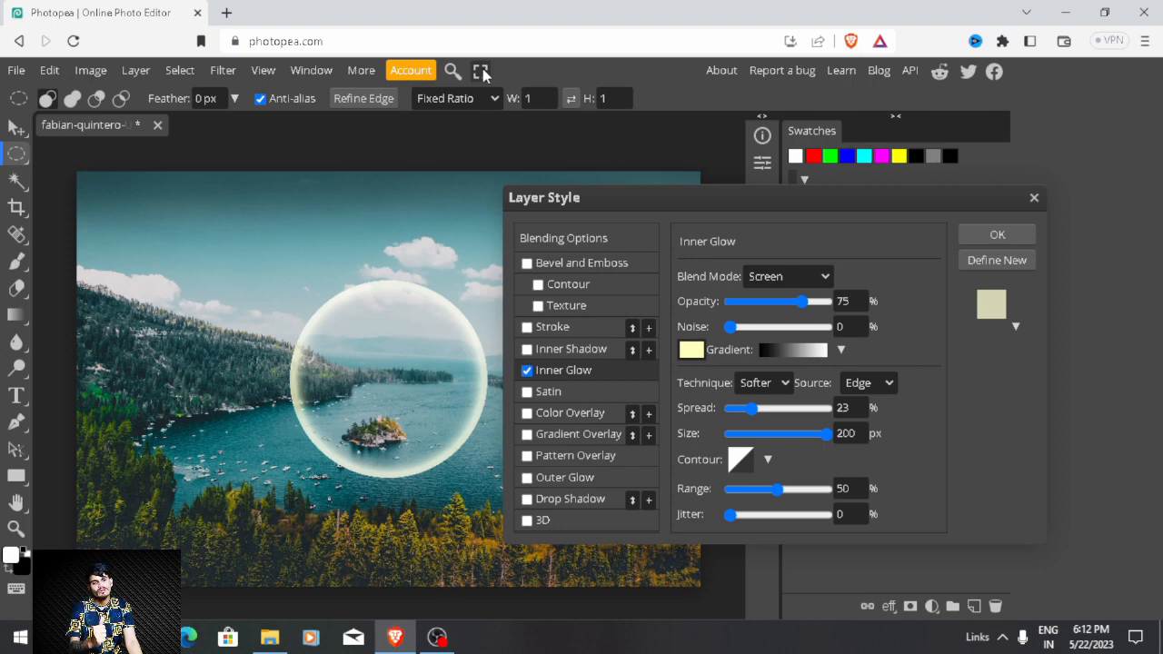
click(481, 71)
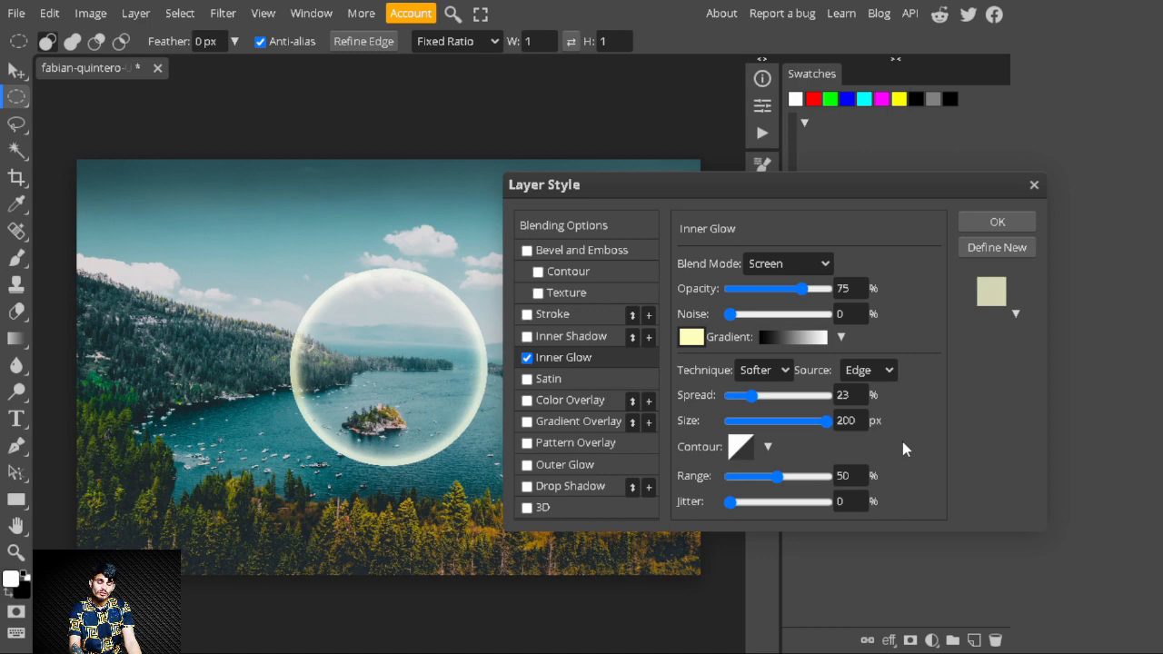
Step: Add a Gradient Overlay to crystal ball 1, using the white-to-transparent preset with its starting colour stop changed to black
click(527, 422)
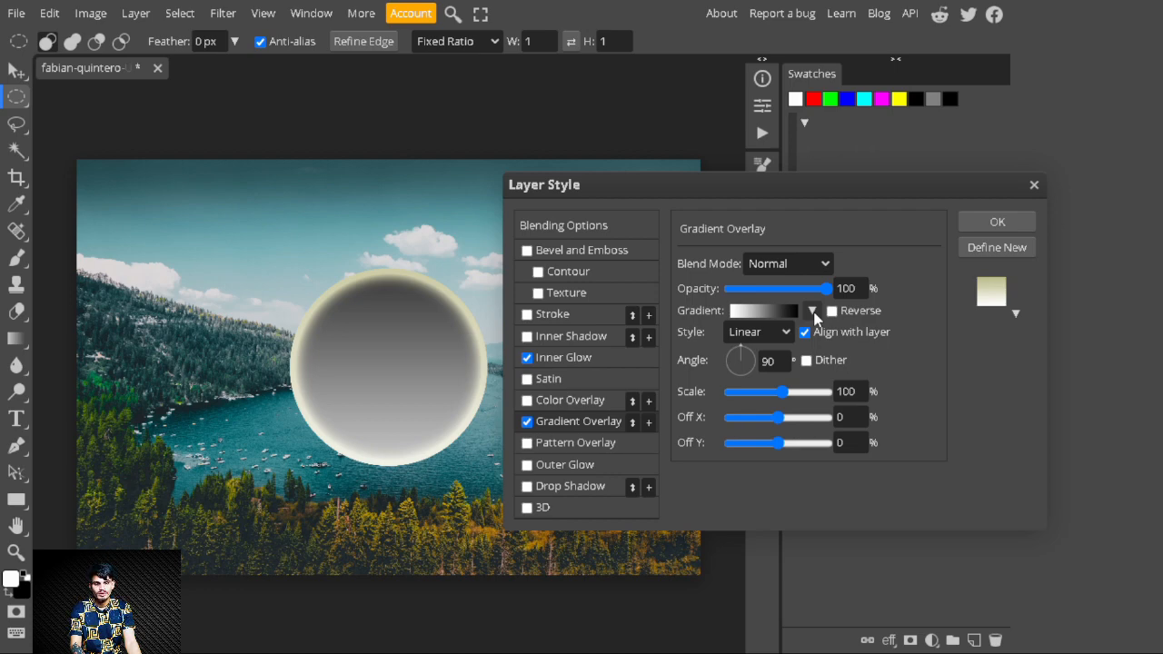
click(811, 312)
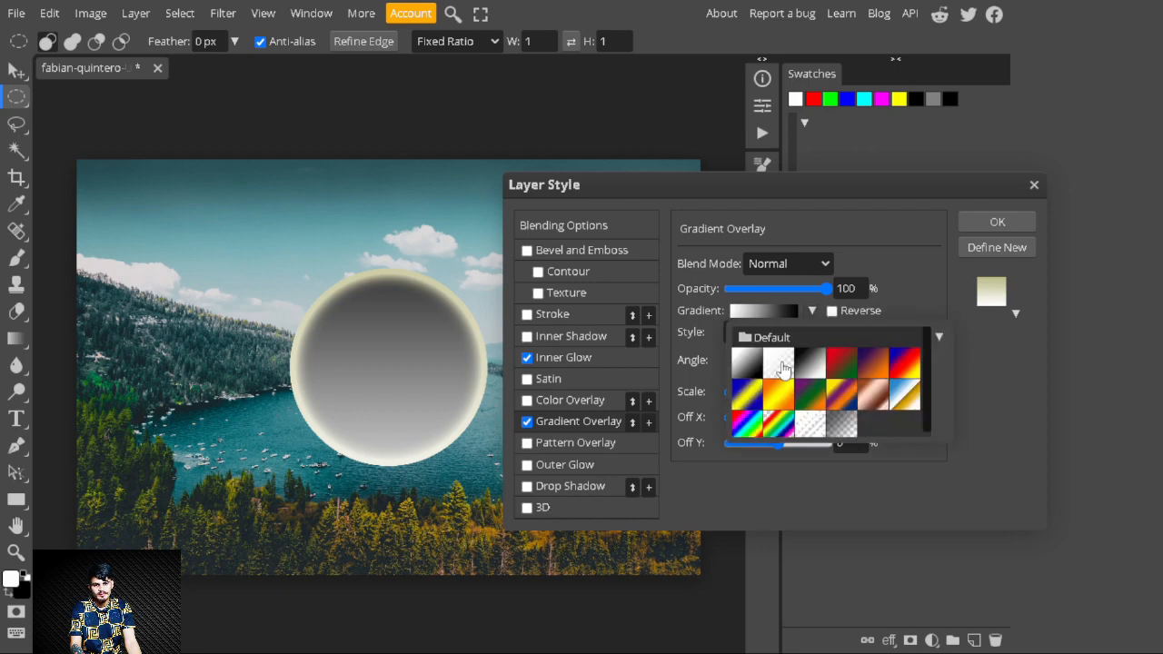
click(779, 364)
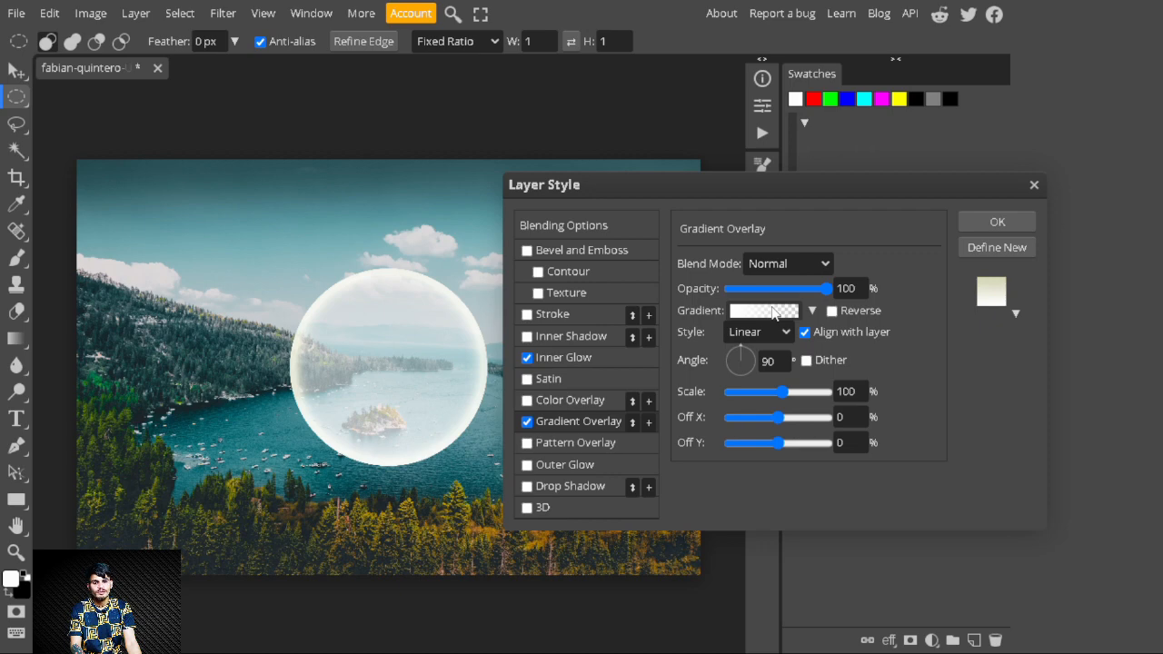
click(773, 311)
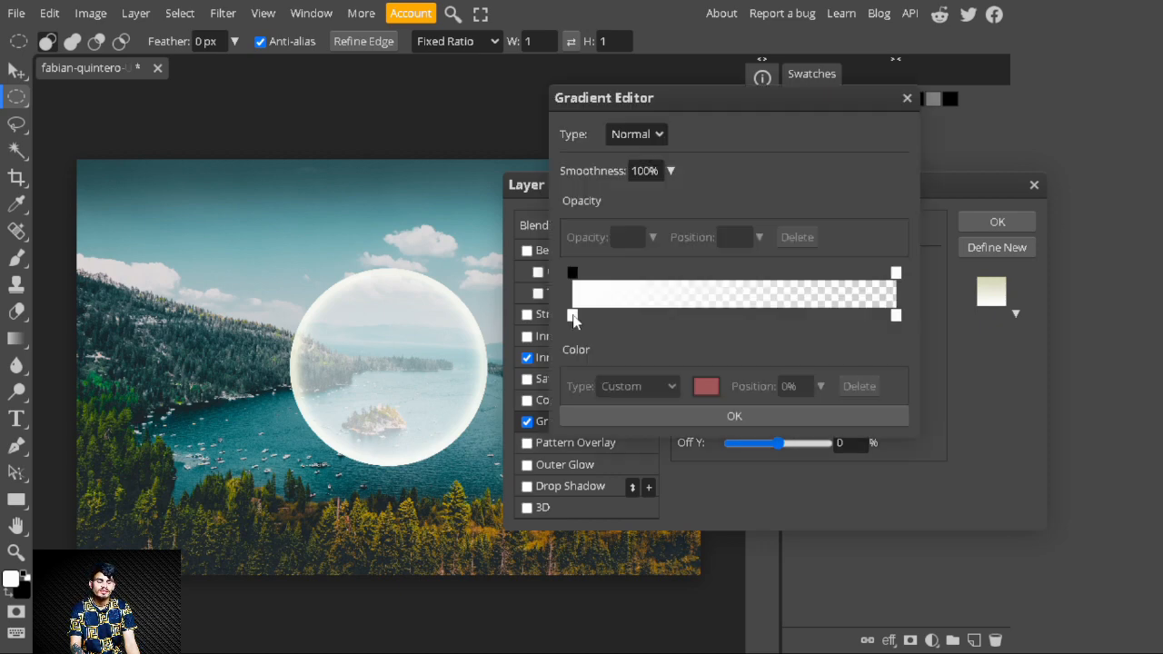
double_click(572, 316)
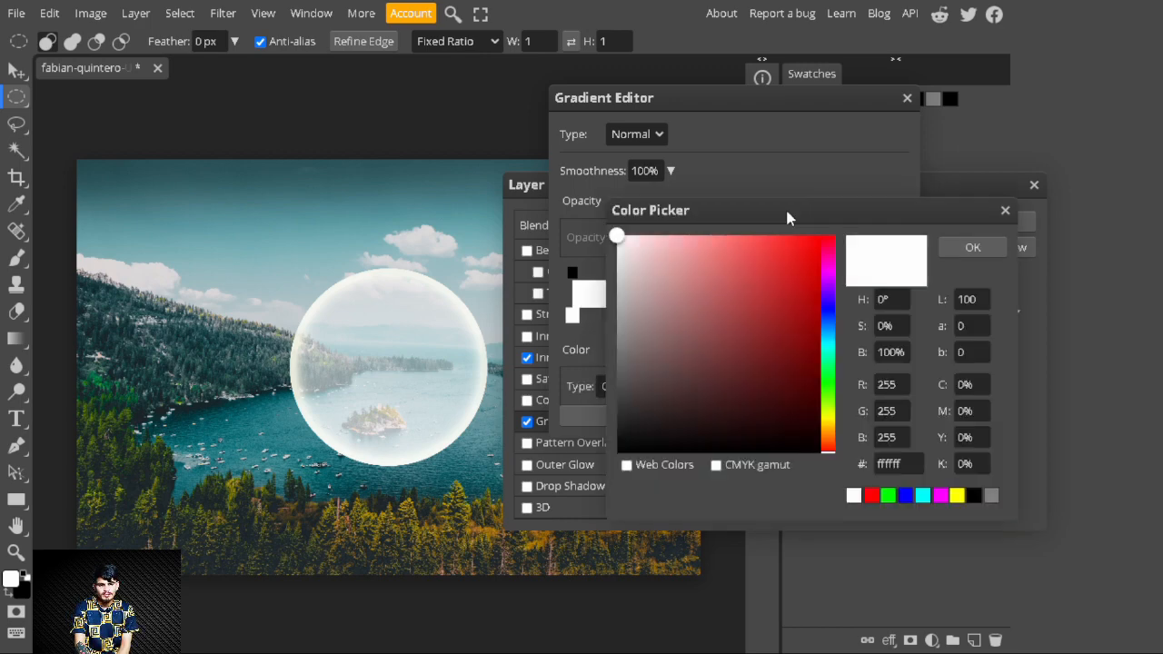
click(623, 451)
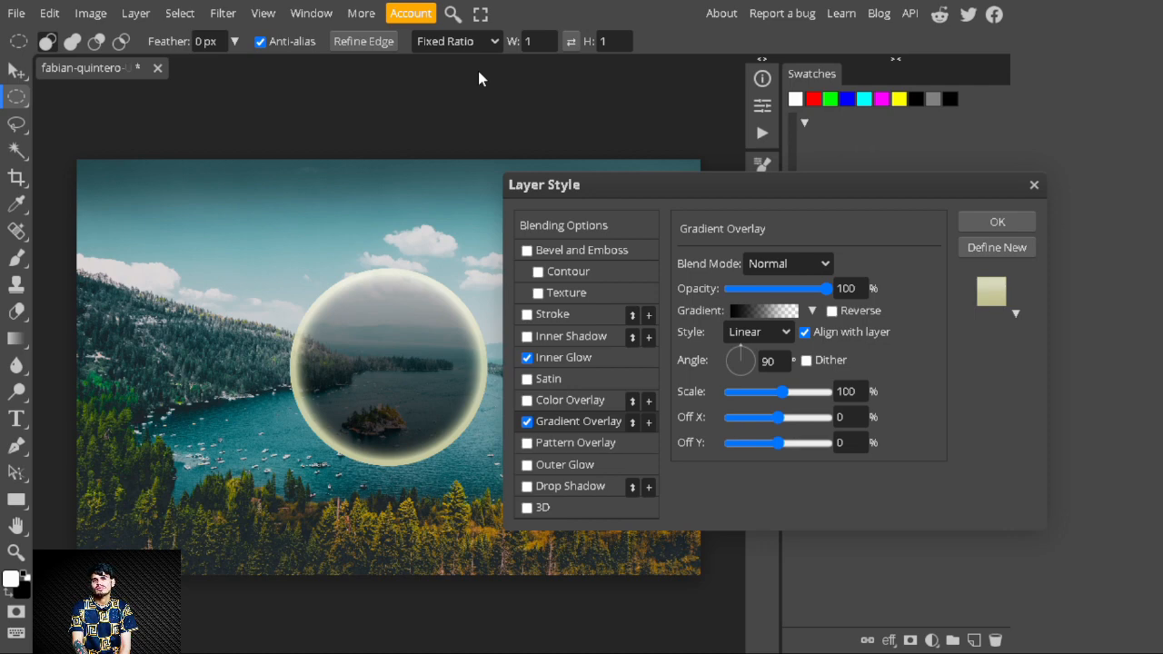
Step: Set the Gradient Overlay to Color Burn, 50% opacity and 75% scale with Align with layer off, and apply the layer style
click(787, 263)
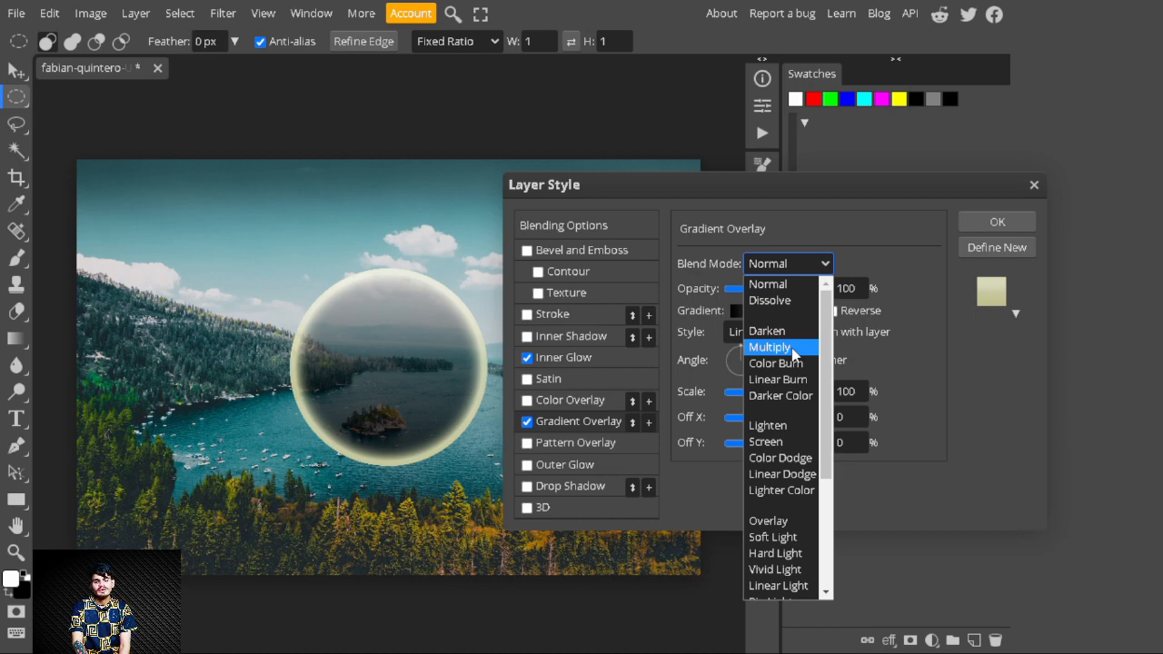
click(778, 379)
key(Escape)
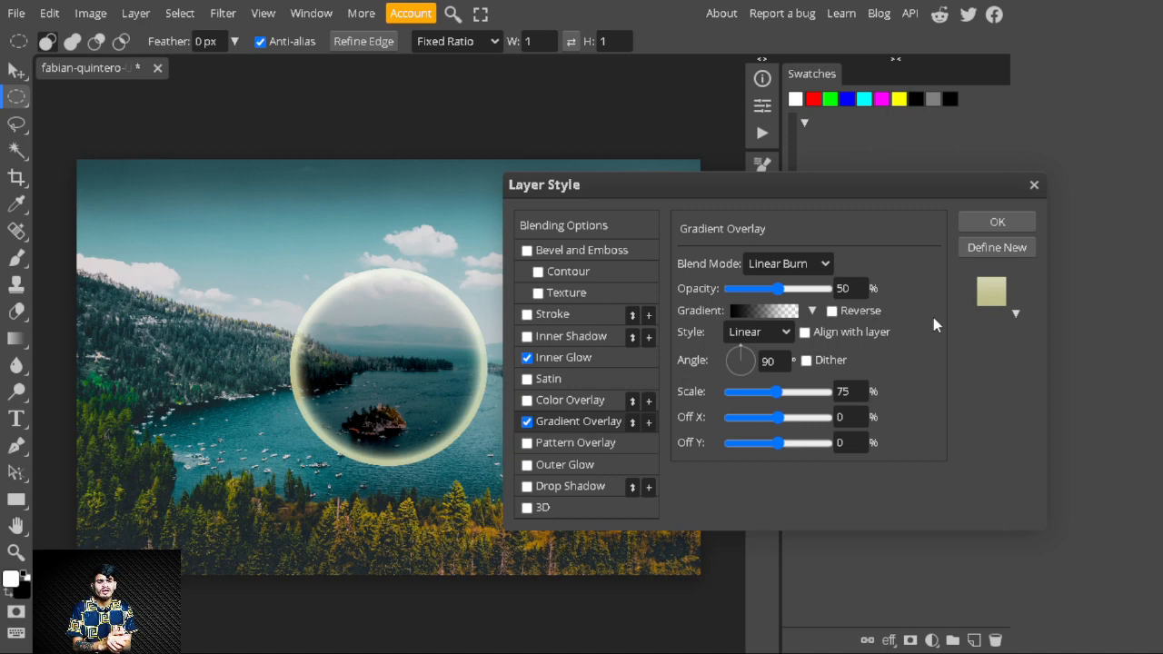
click(821, 264)
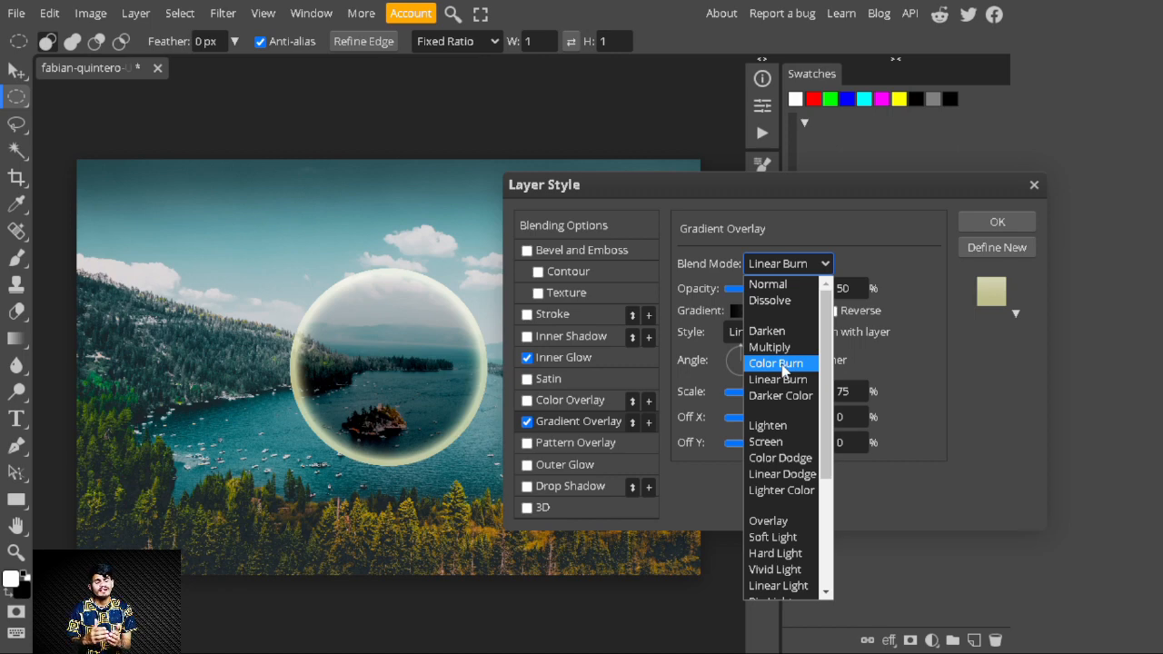
key(Escape)
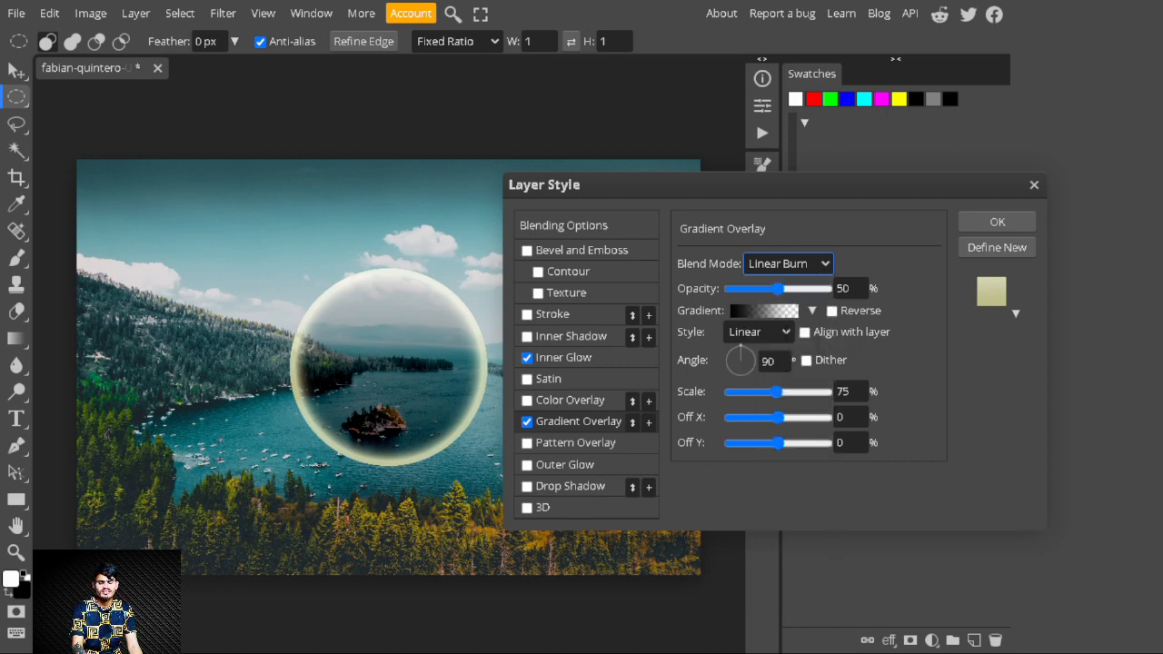
key(Up)
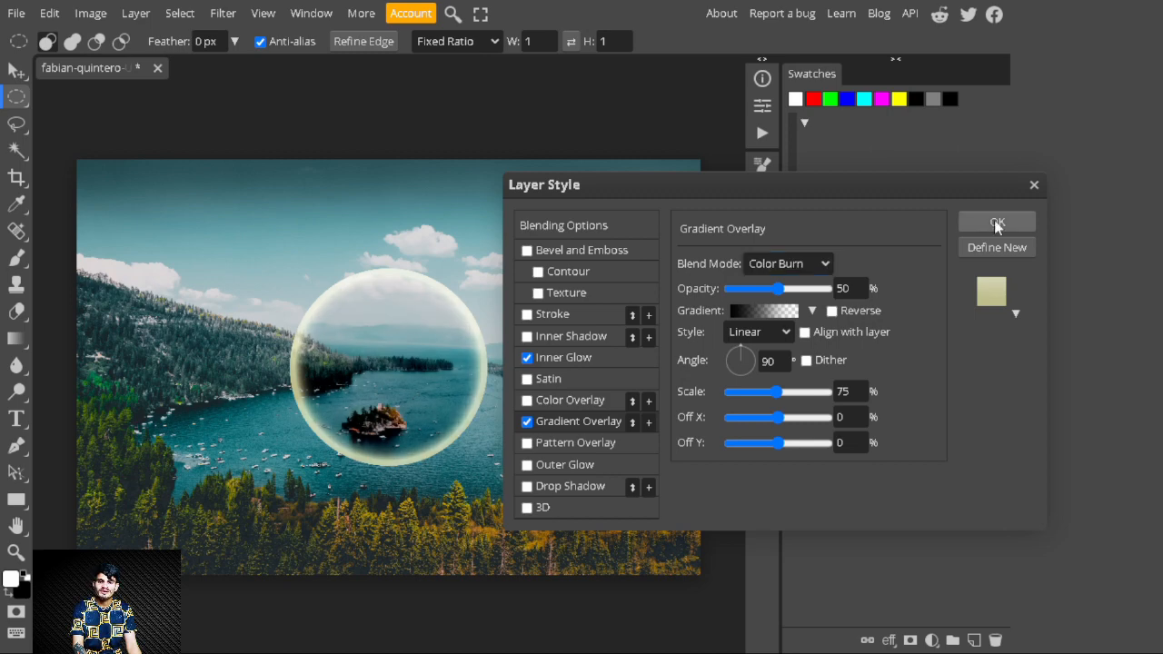
click(997, 223)
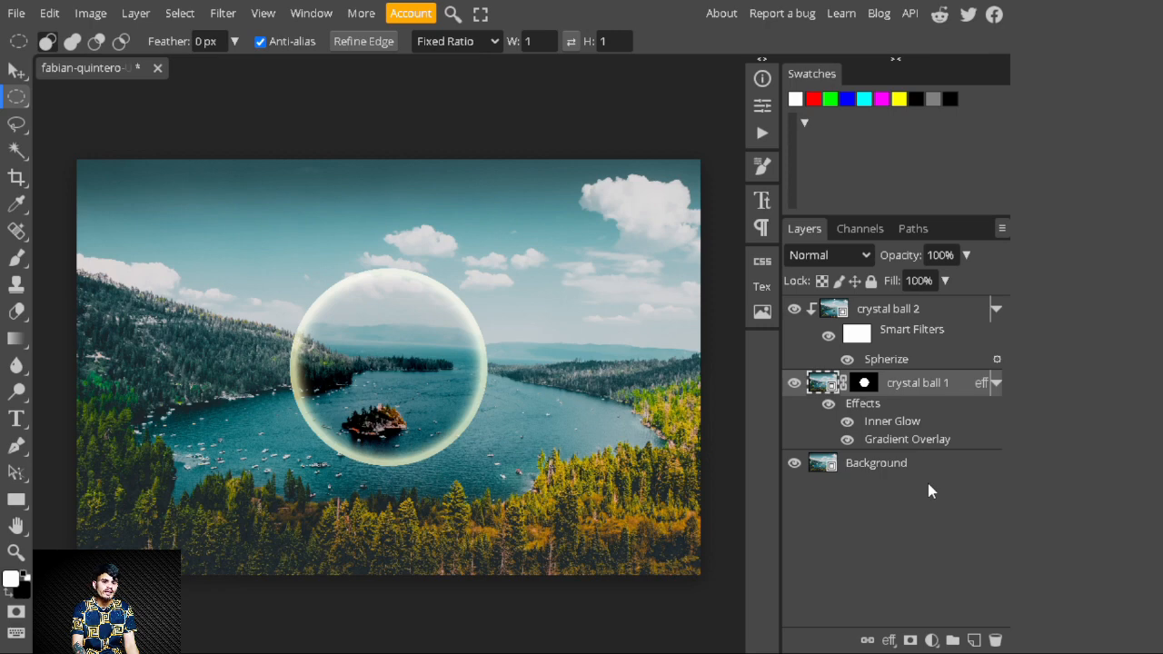
Step: Apply a Gaussian Blur with a 12 px radius to the Background layer
click(908, 464)
click(223, 13)
mouse_move(303, 244)
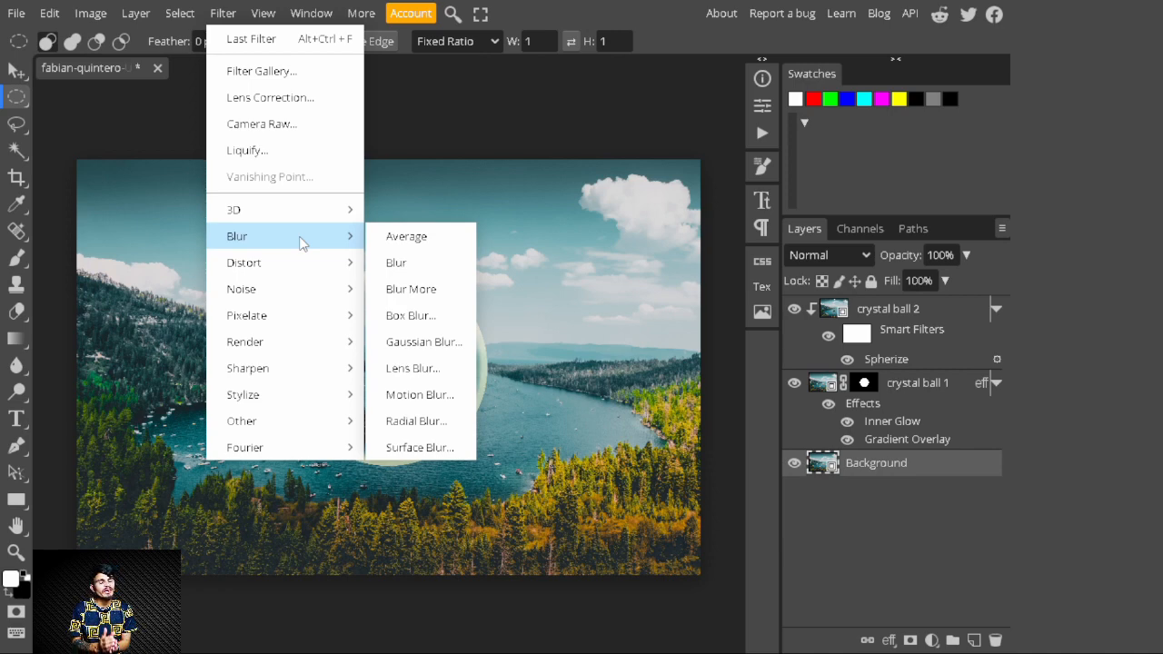
click(423, 342)
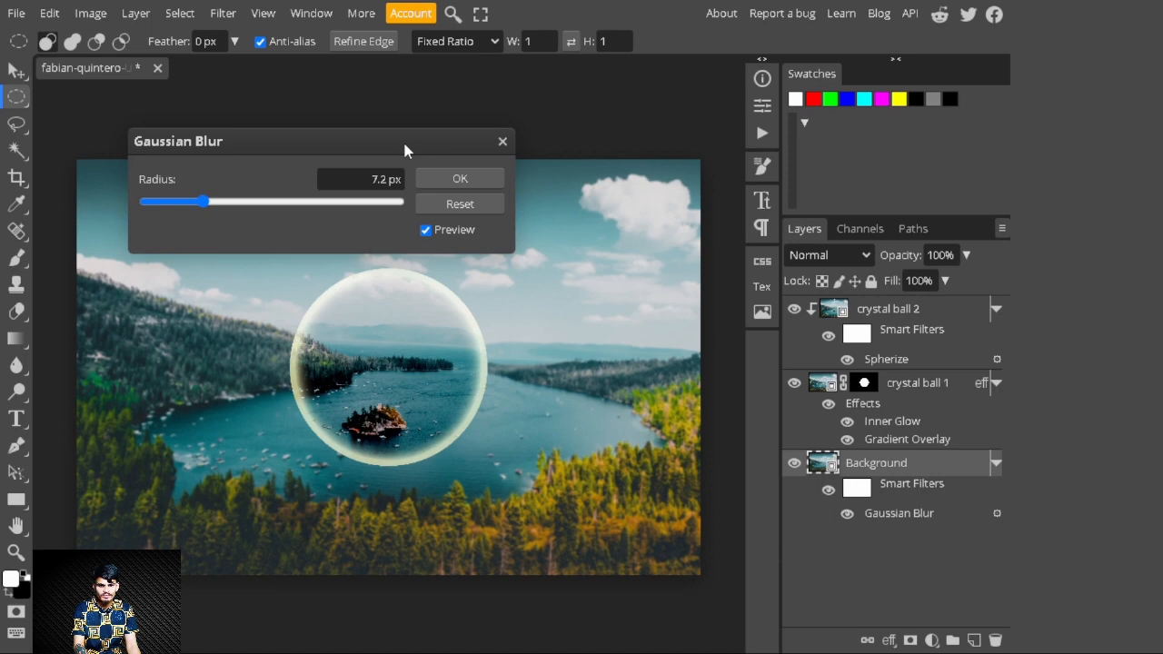
drag(405, 149, 851, 291)
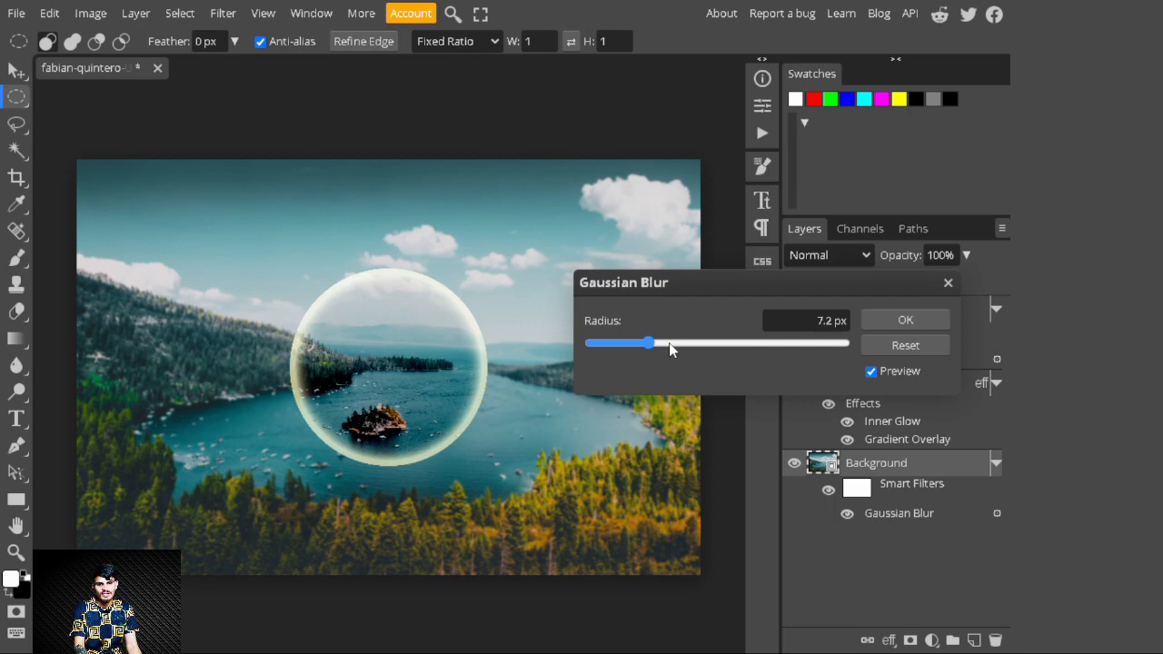
click(668, 342)
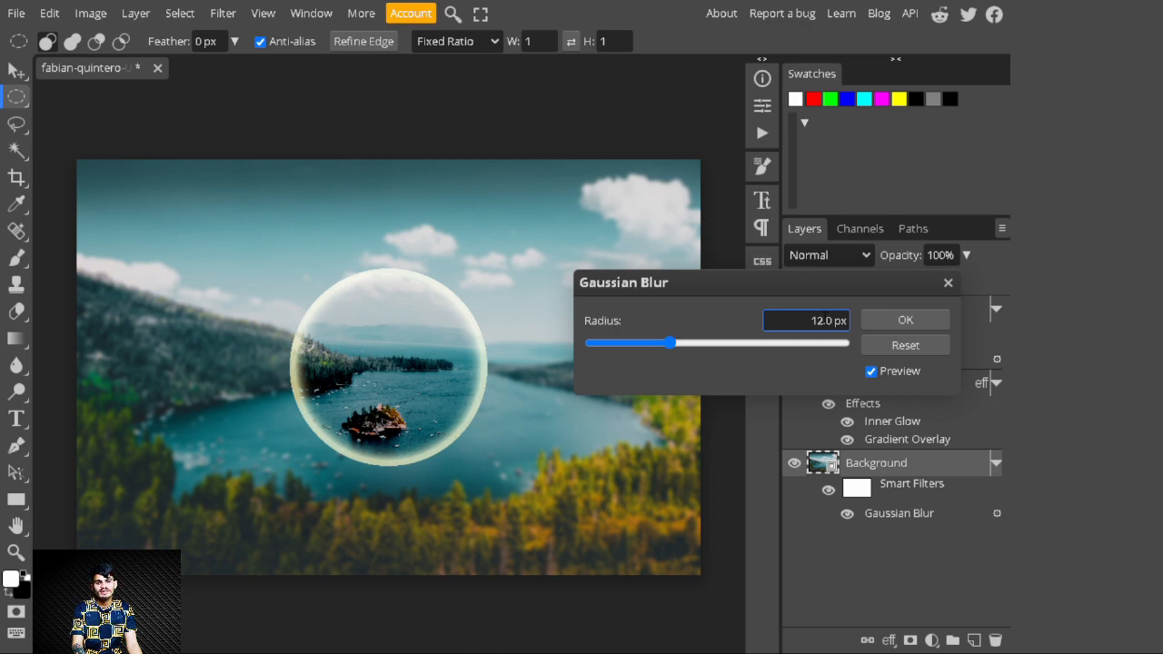
click(906, 322)
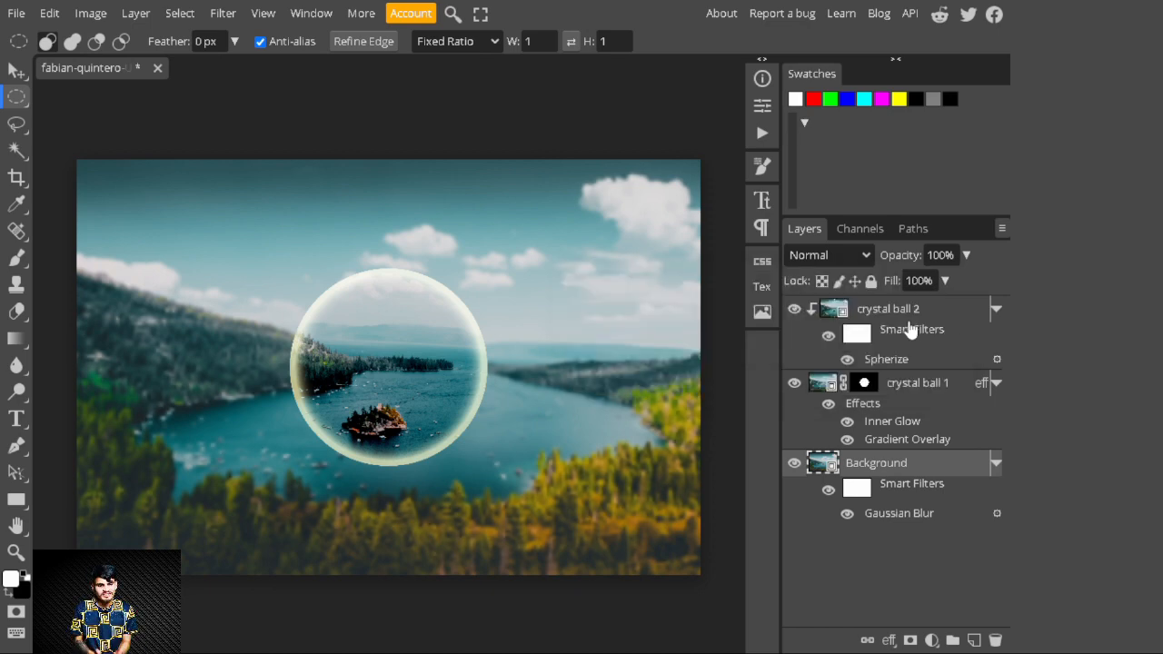